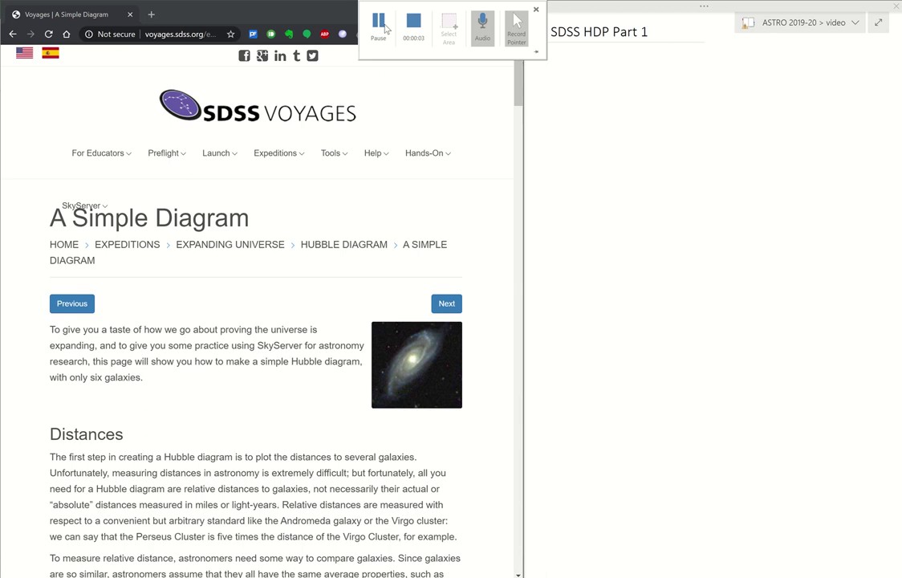
Step: Highlight the opening line of the Distances introduction, then just the word 'proving'
mouse_move(337, 208)
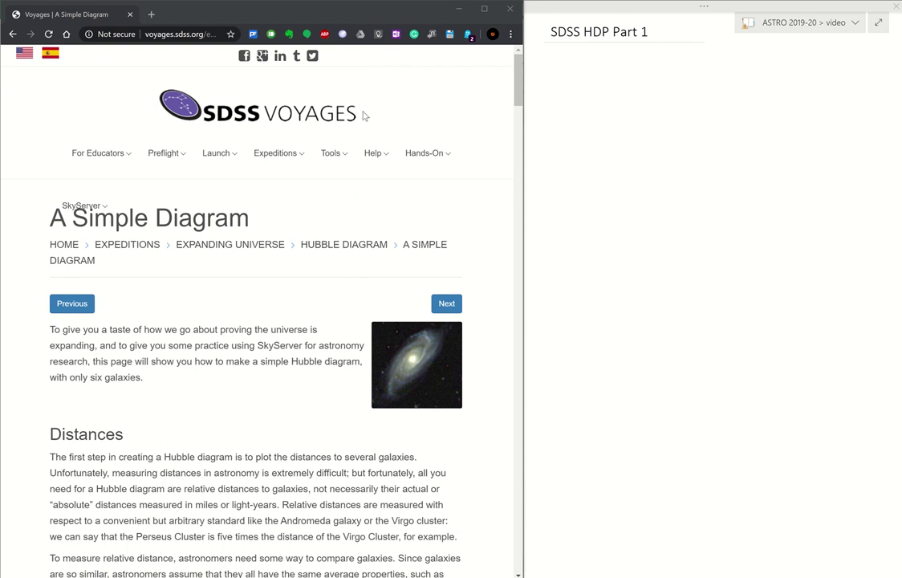
mouse_move(372, 152)
scroll(260, 360, down, 2)
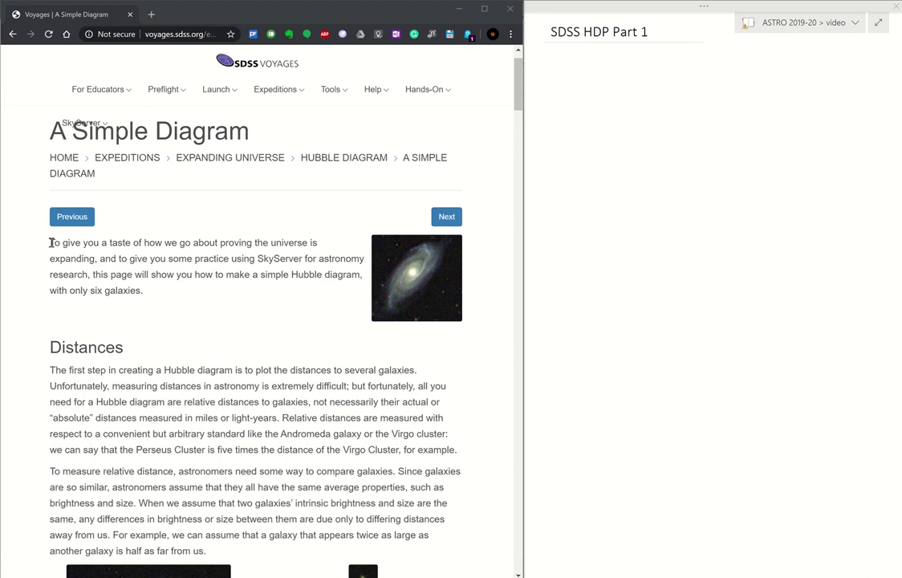
drag(51, 242, 321, 247)
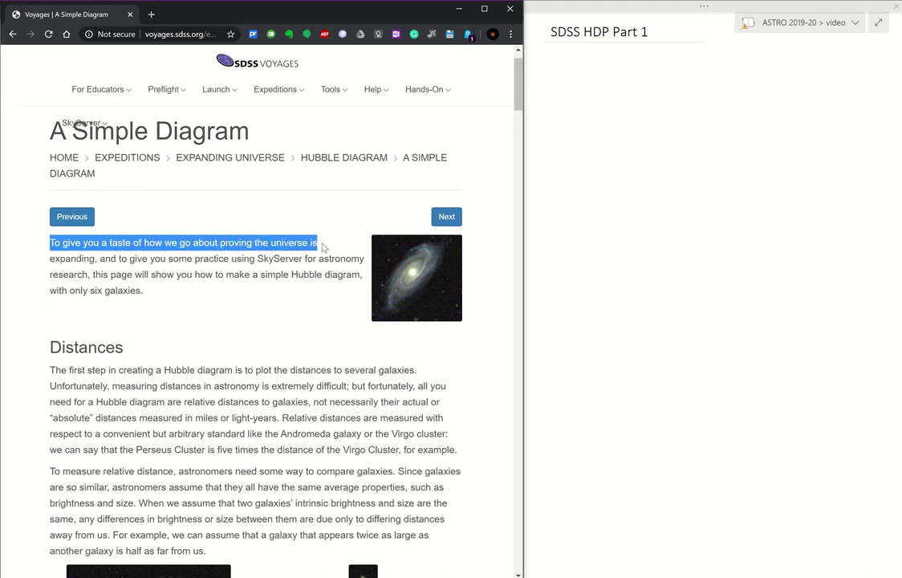
click(223, 244)
drag(220, 243, 253, 243)
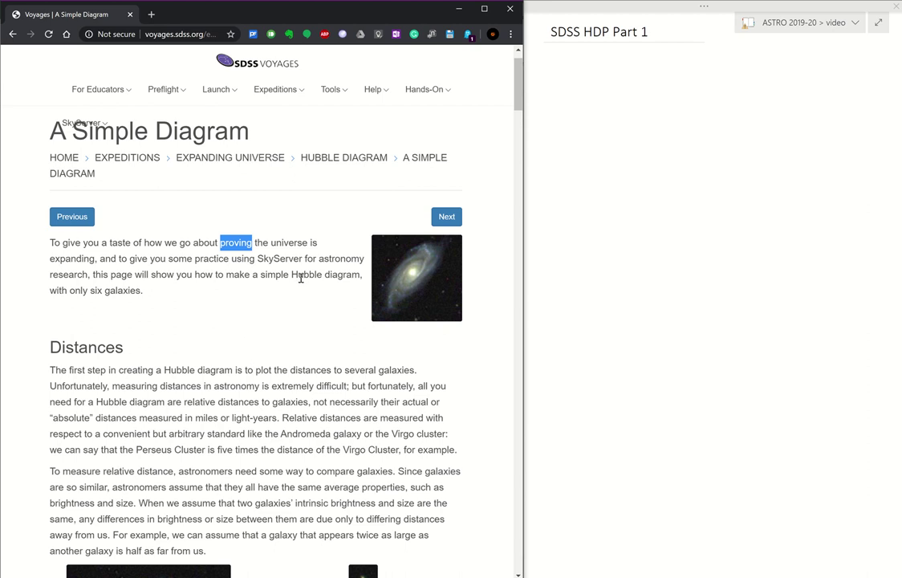
Step: Scroll down through the magnitude explanation until Exercise 1 appears
scroll(301, 278, down, 1)
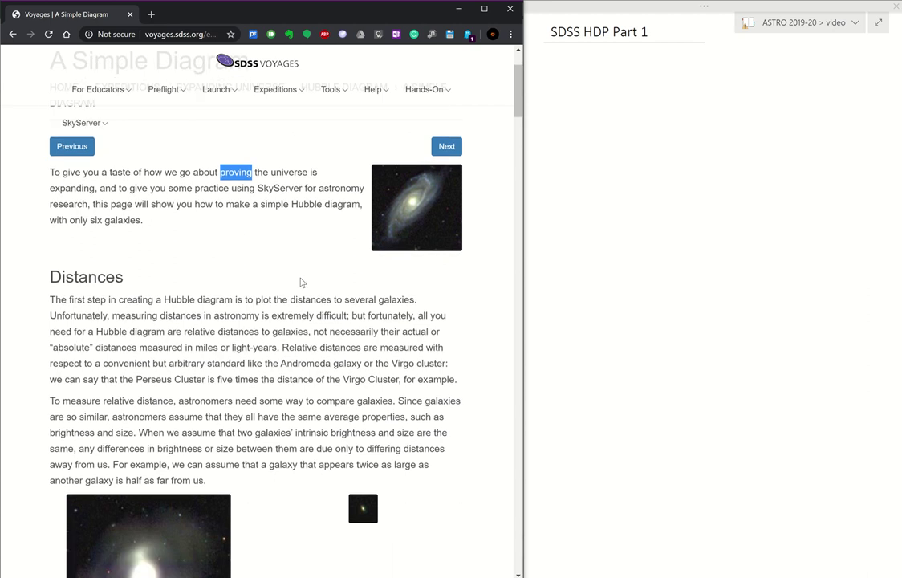
scroll(301, 281, down, 2)
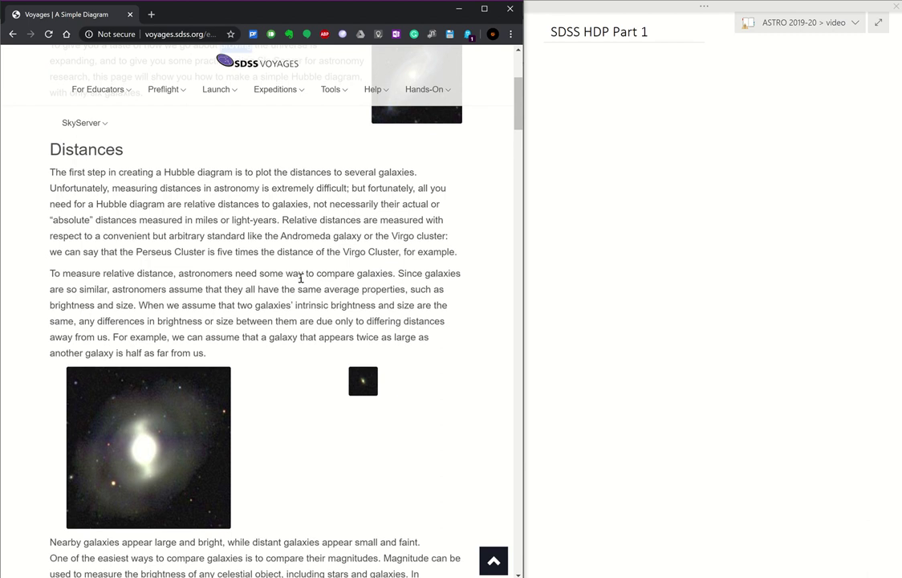
scroll(301, 278, up, 2)
scroll(302, 281, down, 2)
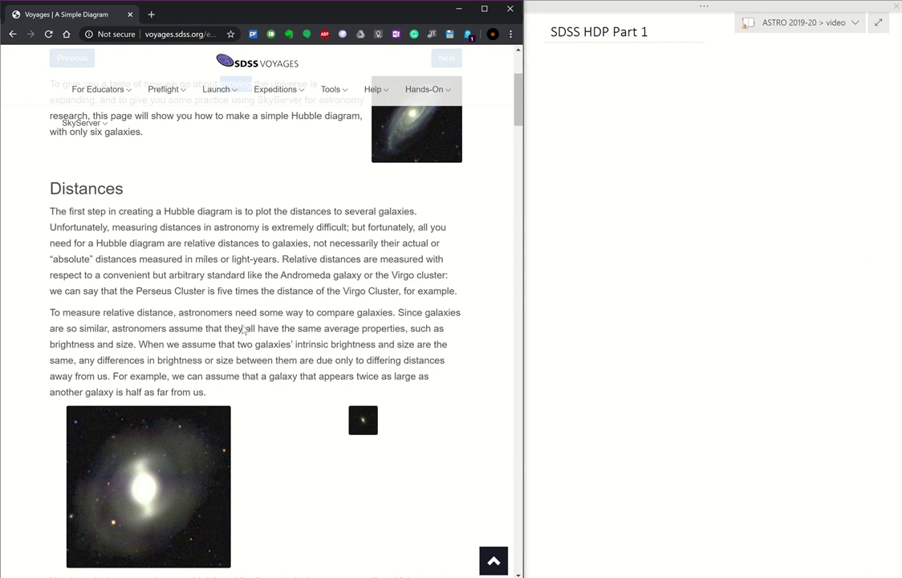
scroll(277, 379, down, 4)
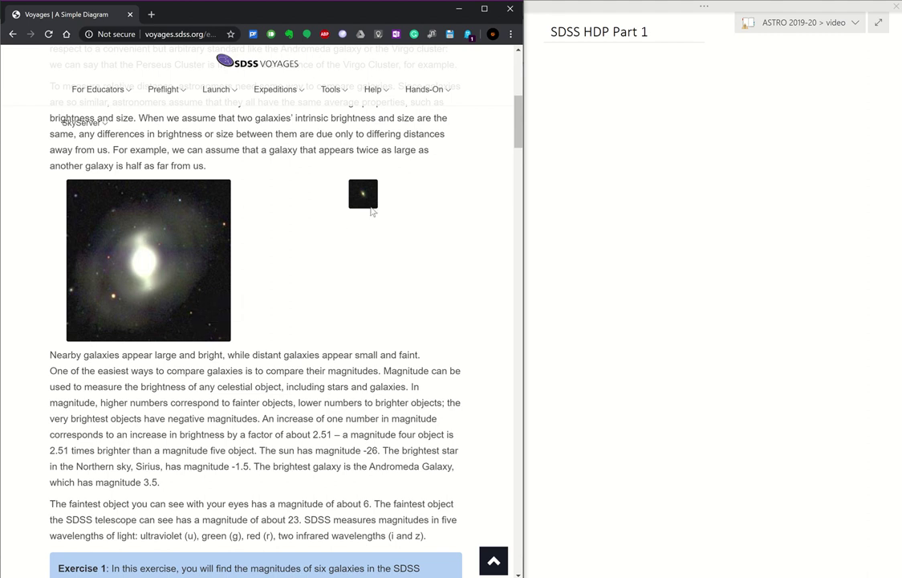
scroll(321, 282, down, 1)
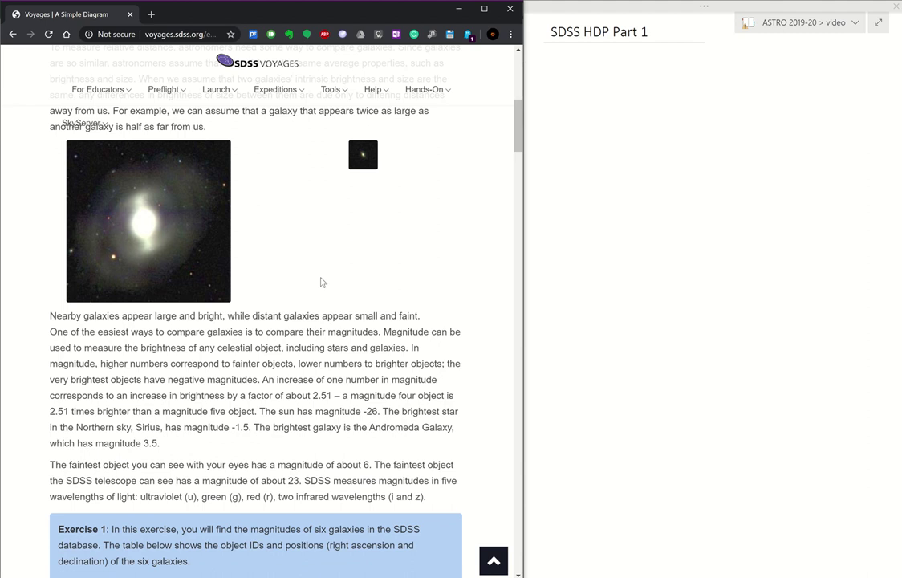
scroll(320, 282, down, 1)
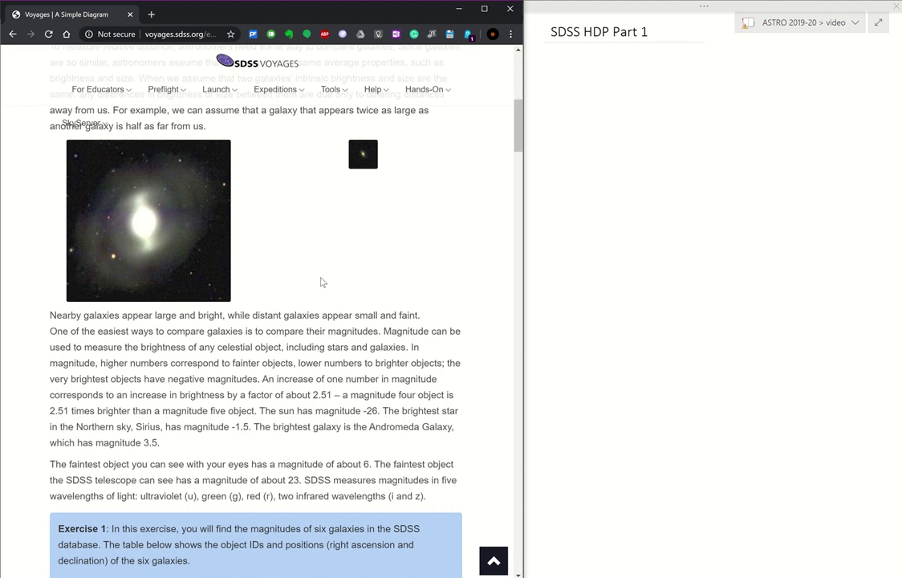
scroll(320, 281, down, 1)
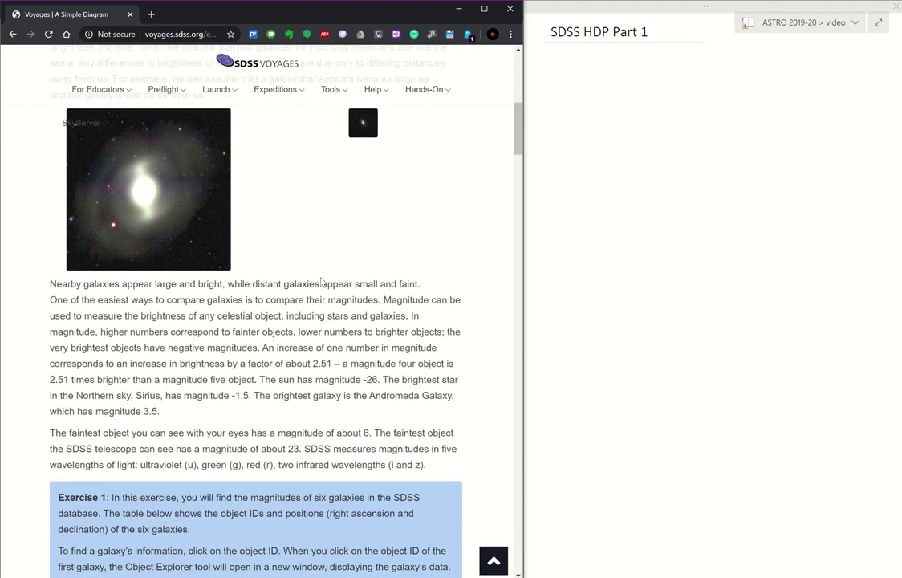
scroll(321, 281, down, 1)
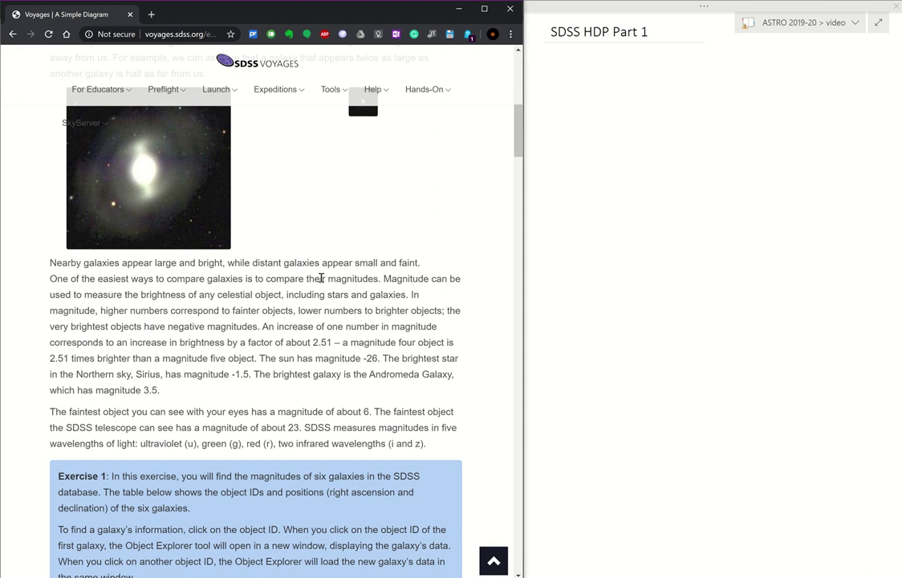
scroll(322, 278, down, 3)
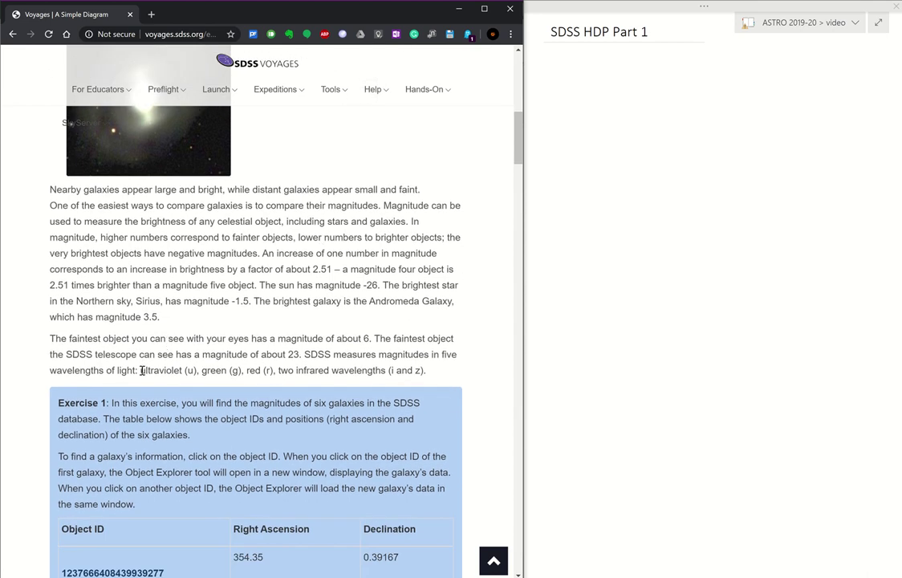
Step: Highlight the five SDSS wavelengths, then scroll down to Exercise 1's six-galaxy table
drag(142, 371, 428, 374)
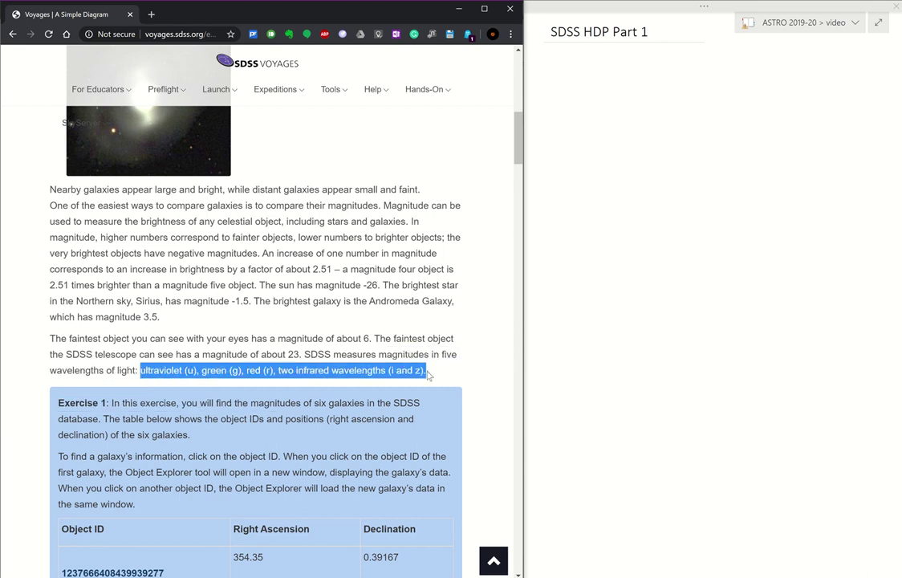
scroll(428, 374, down, 1)
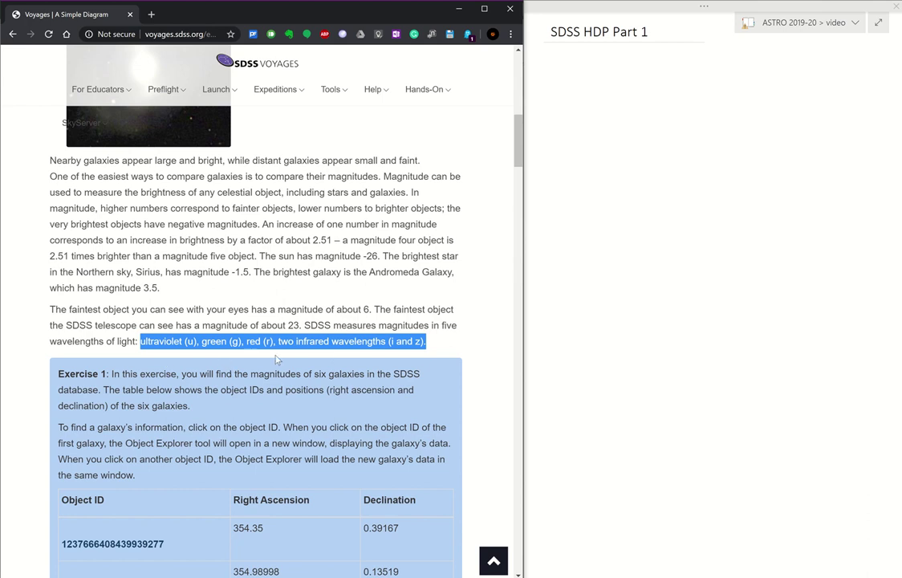
scroll(417, 344, down, 3)
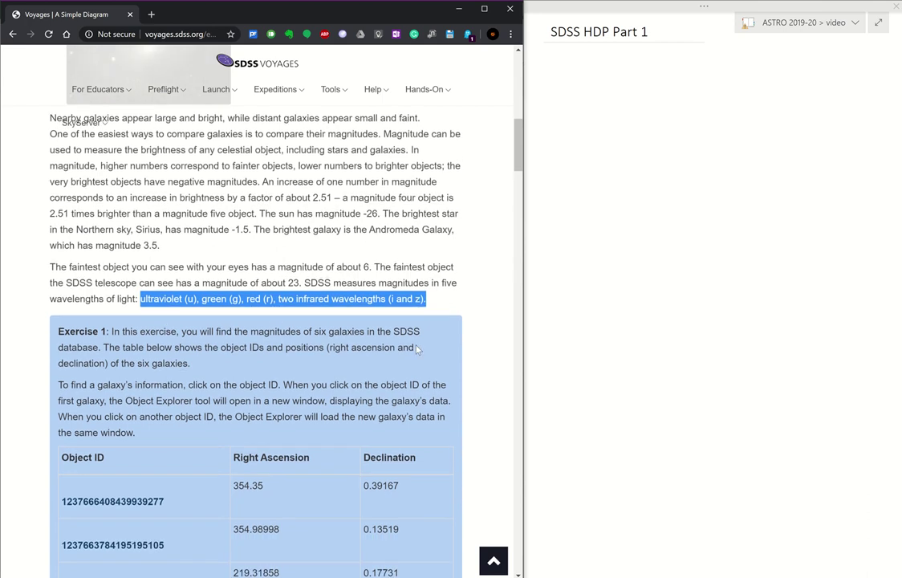
scroll(263, 314, down, 4)
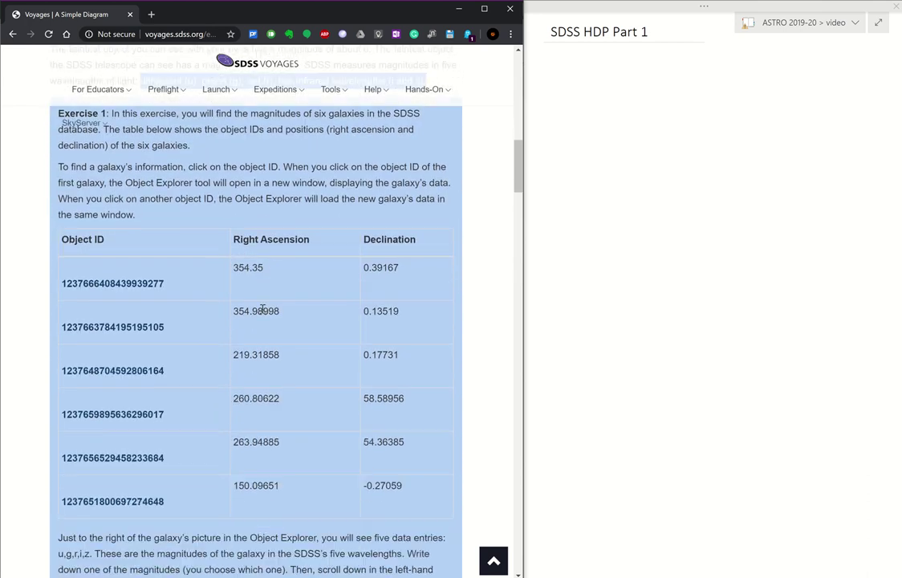
right_click(38, 259)
key(Escape)
right_click(191, 218)
key(Escape)
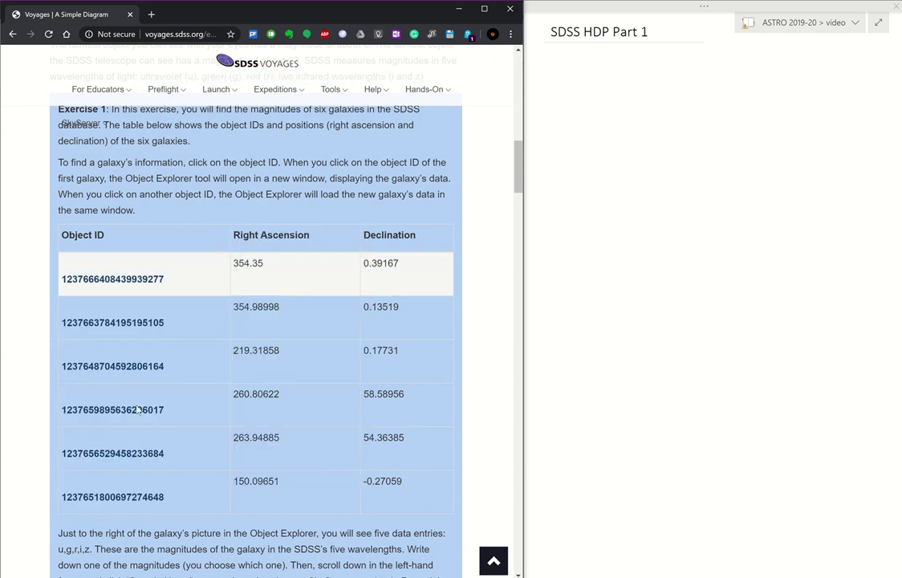
scroll(224, 425, down, 2)
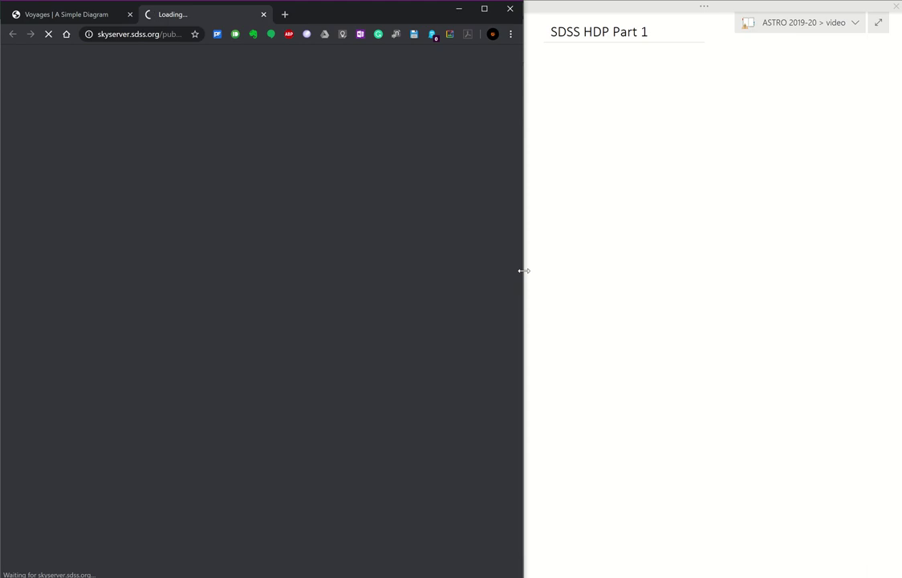
Step: Widen the browser and highlight SDSS J233723.97+002330.2's u–z magnitudes and coordinates
drag(519, 270, 727, 278)
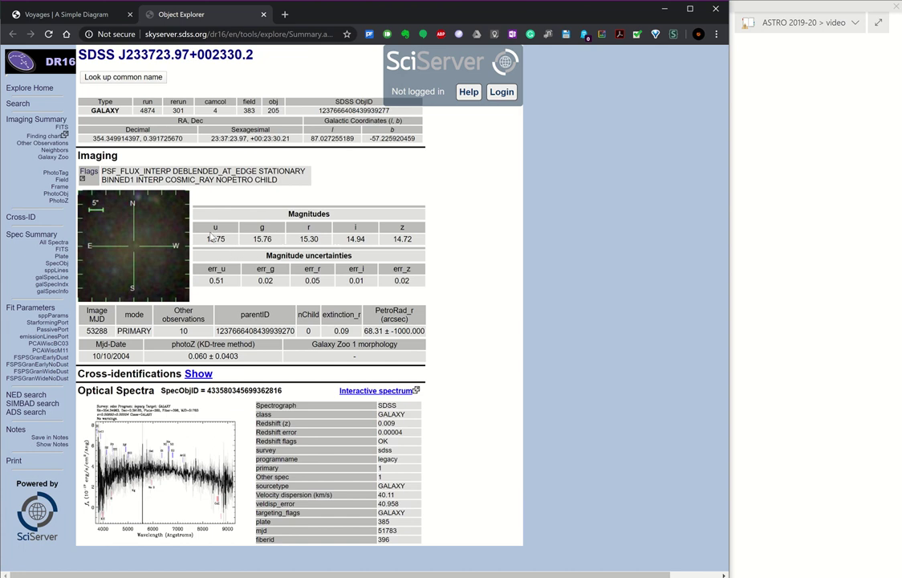
drag(193, 224, 424, 243)
click(459, 254)
mouse_move(79, 116)
mouse_down()
mouse_move(201, 132)
mouse_move(423, 140)
mouse_move(322, 98)
mouse_move(125, 100)
mouse_move(95, 109)
mouse_up()
right_click(356, 151)
click(394, 117)
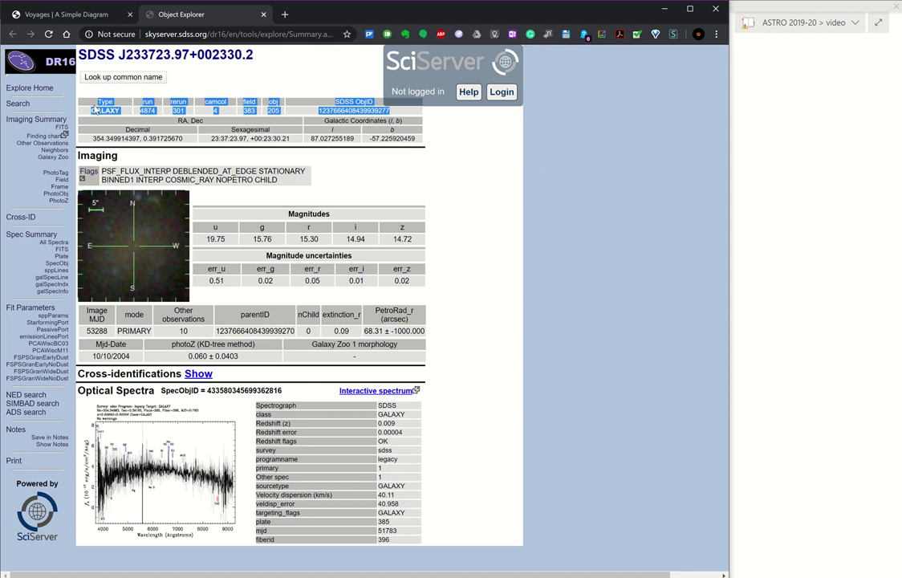
click(202, 132)
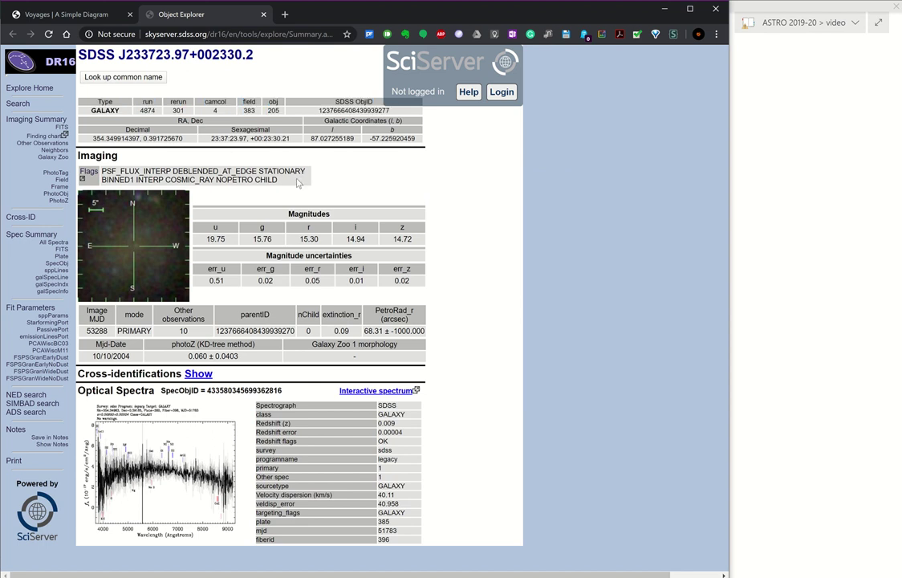
mouse_move(299, 181)
mouse_down()
mouse_move(170, 171)
mouse_move(101, 182)
mouse_move(98, 173)
mouse_move(297, 181)
mouse_up()
click(348, 181)
drag(364, 332, 407, 330)
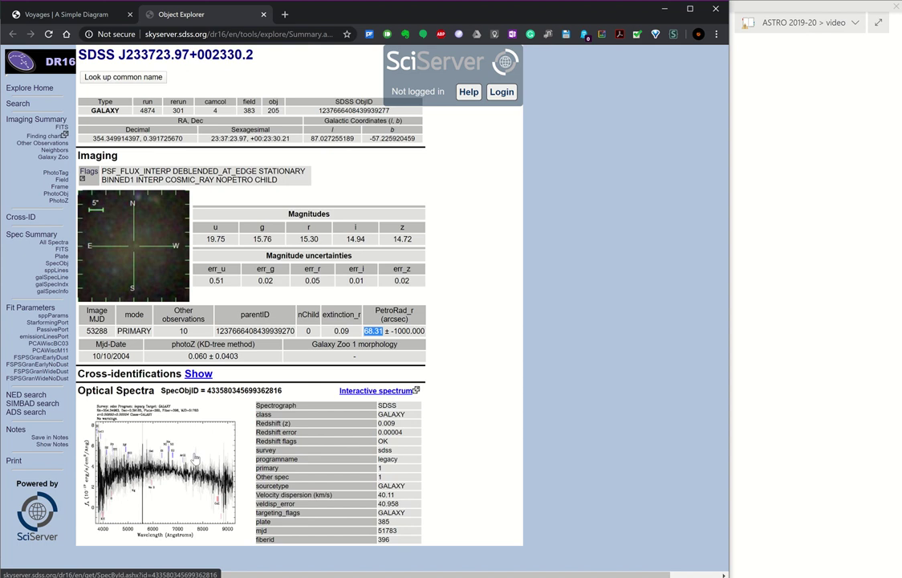
double_click(382, 424)
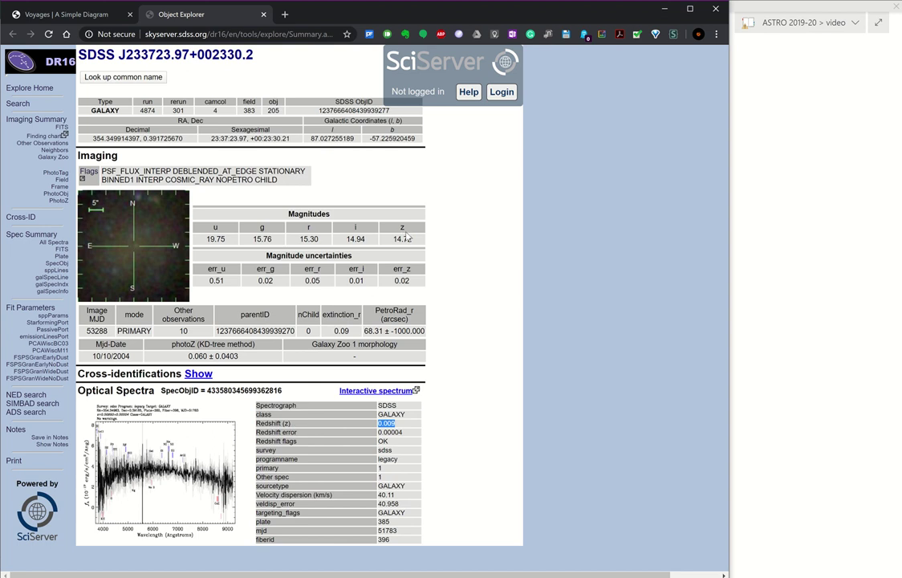
Step: View the galaxy's full-size spectrum plot showing z=0.00893±0.00004
click(138, 409)
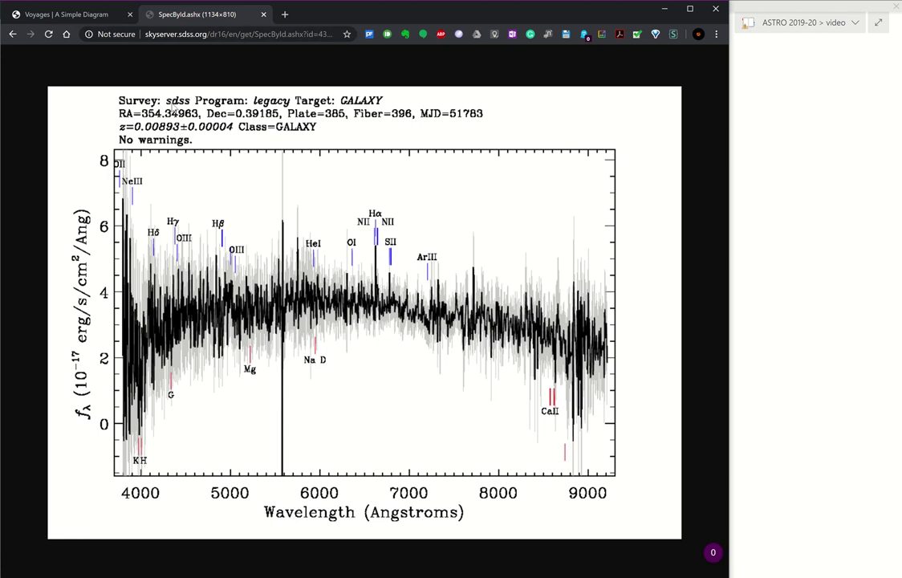
click(12, 35)
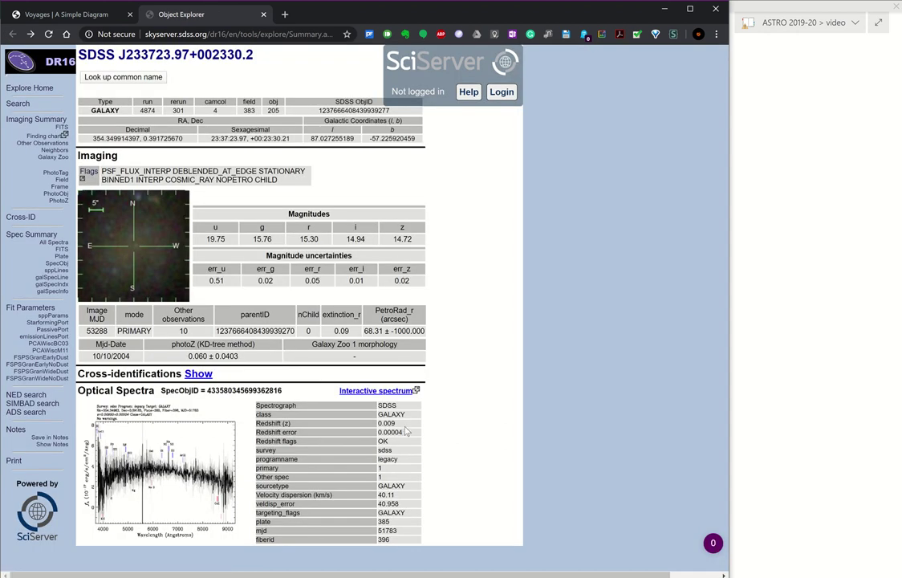
click(170, 403)
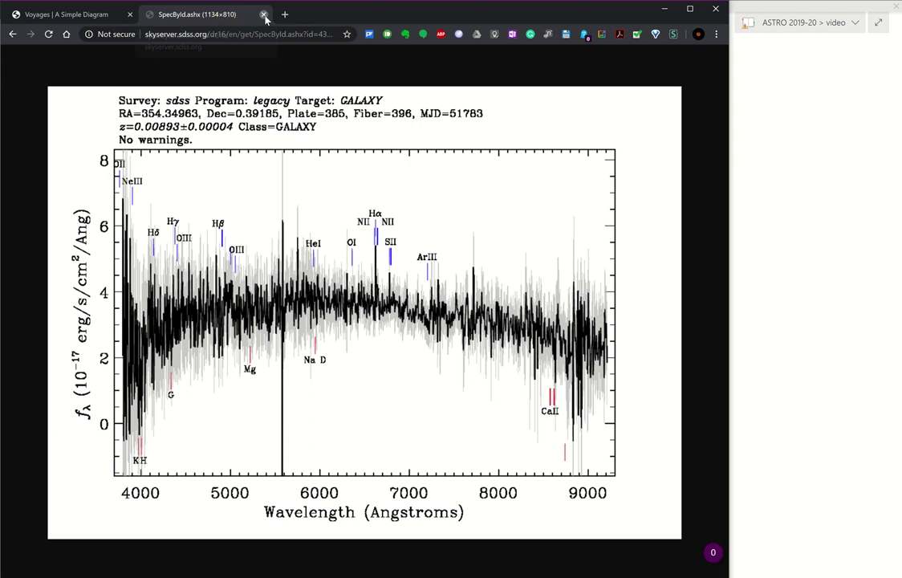
Step: Close the spectrum and scroll past Question 1 to the Redshifts section's car animation
click(263, 14)
scroll(233, 209, up, 3)
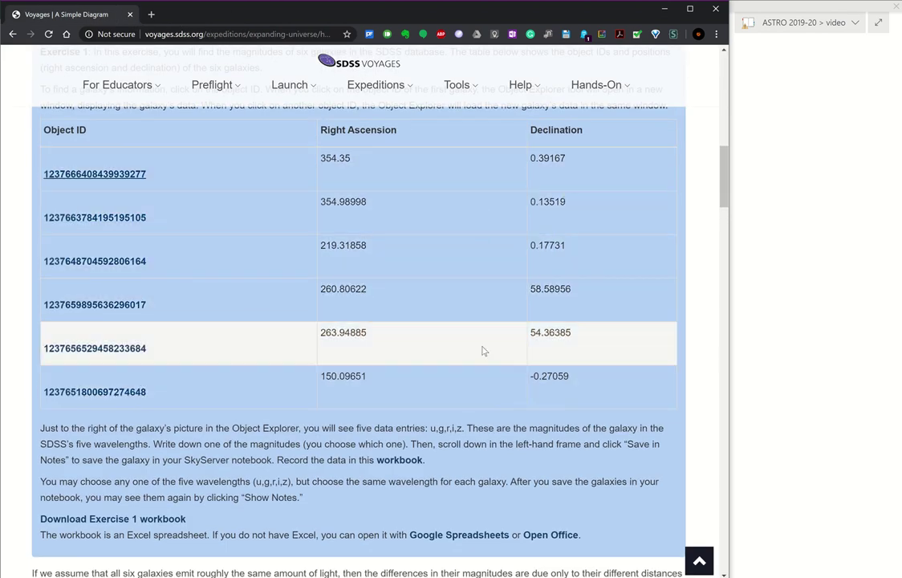
scroll(439, 390, down, 1)
scroll(441, 391, down, 1)
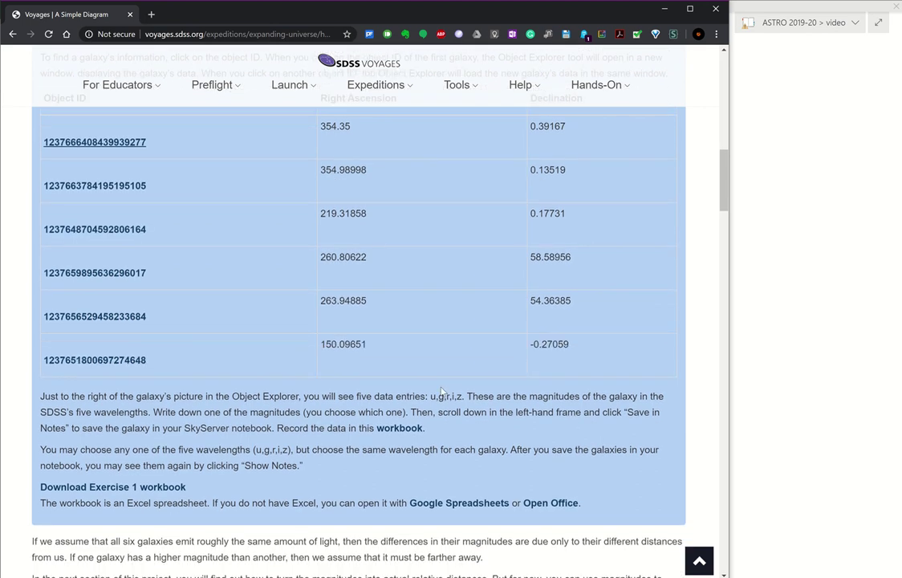
scroll(458, 361, down, 1)
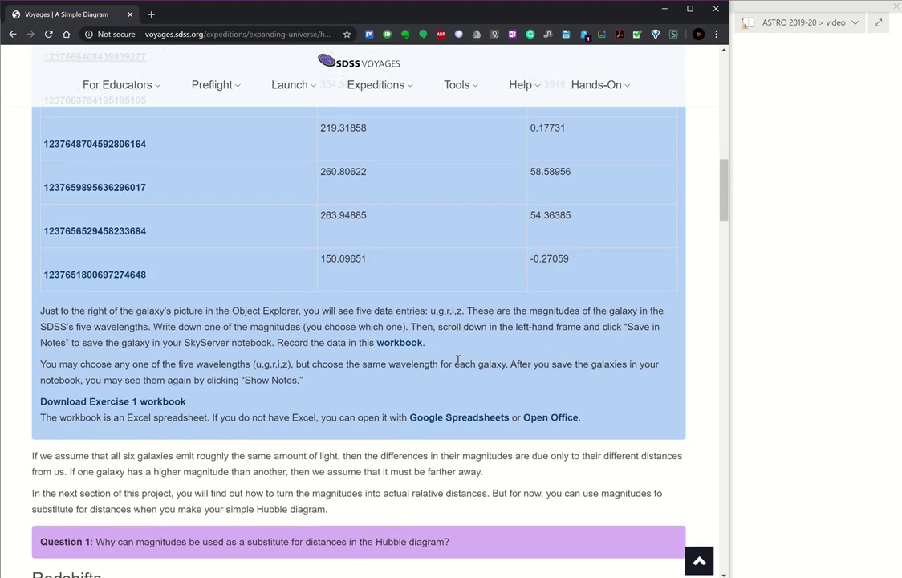
scroll(457, 361, down, 1)
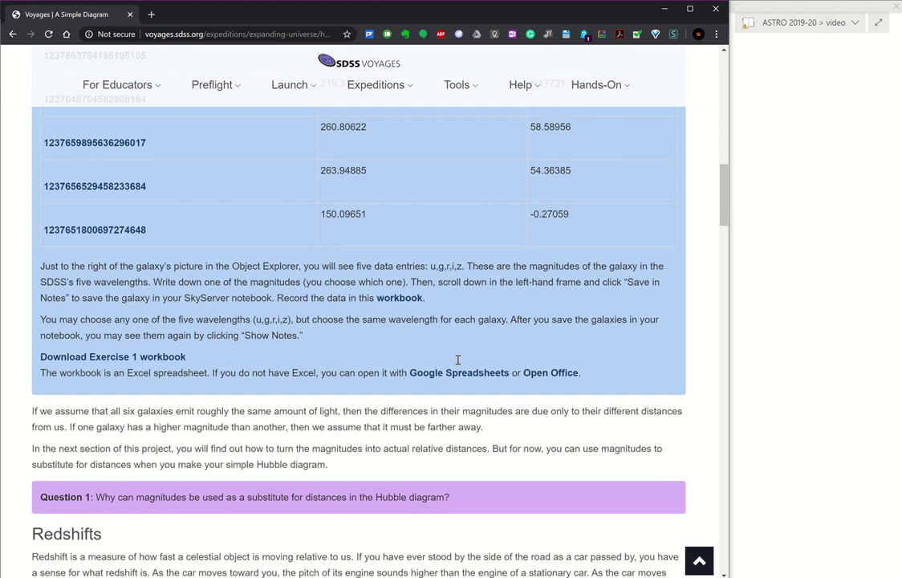
scroll(457, 361, down, 2)
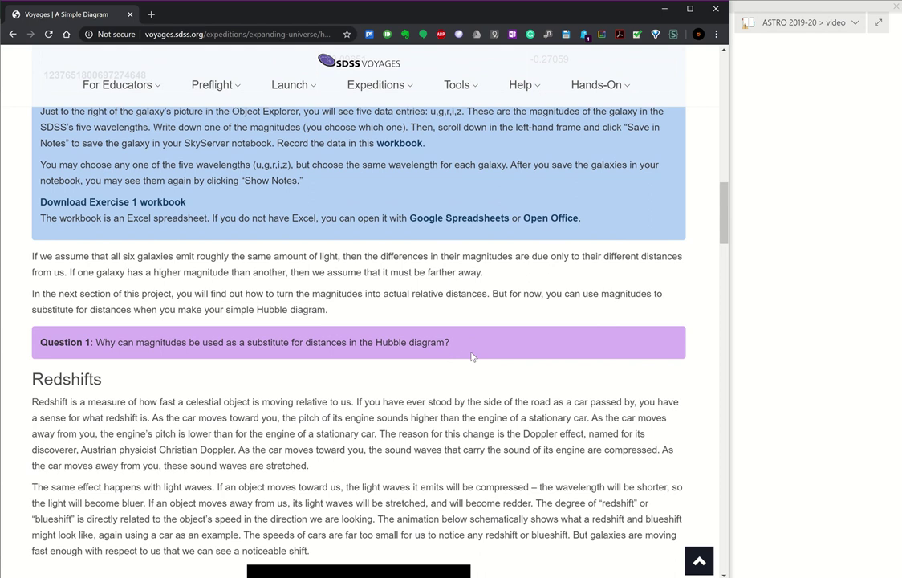
scroll(472, 356, down, 1)
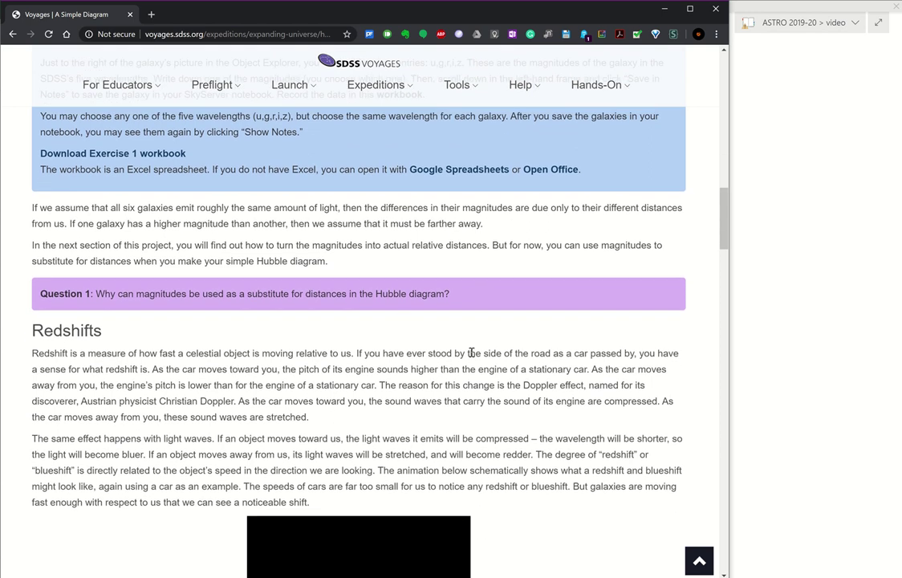
scroll(472, 352, down, 1)
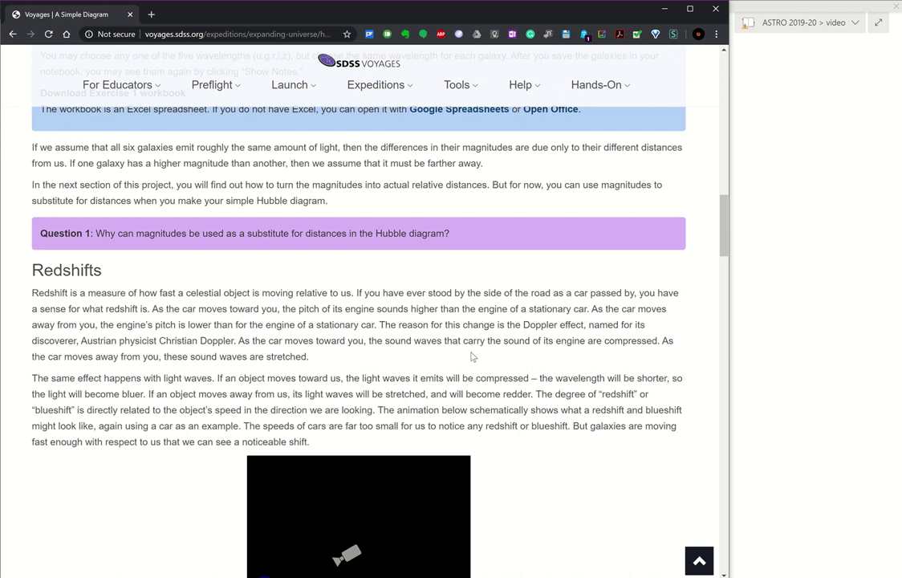
scroll(472, 356, down, 1)
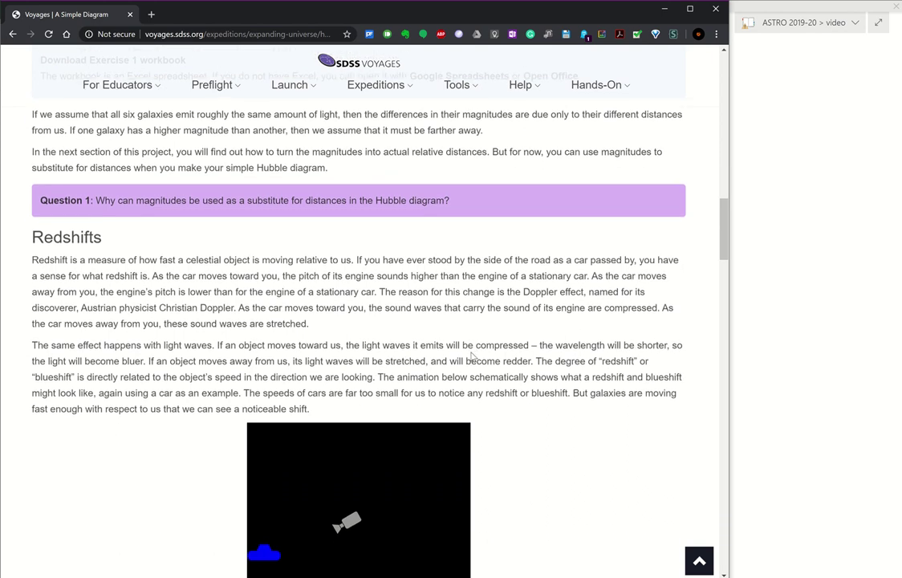
scroll(472, 356, down, 1)
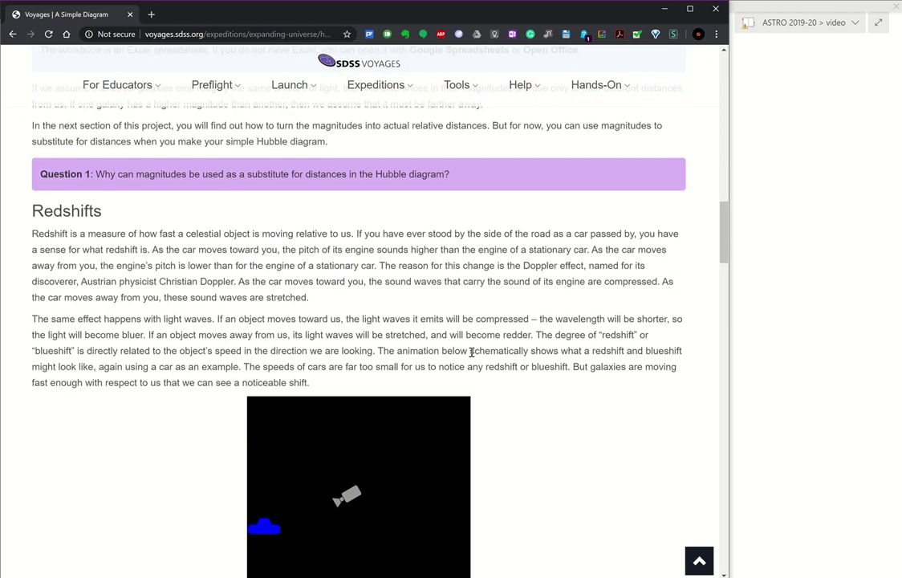
scroll(471, 353, down, 1)
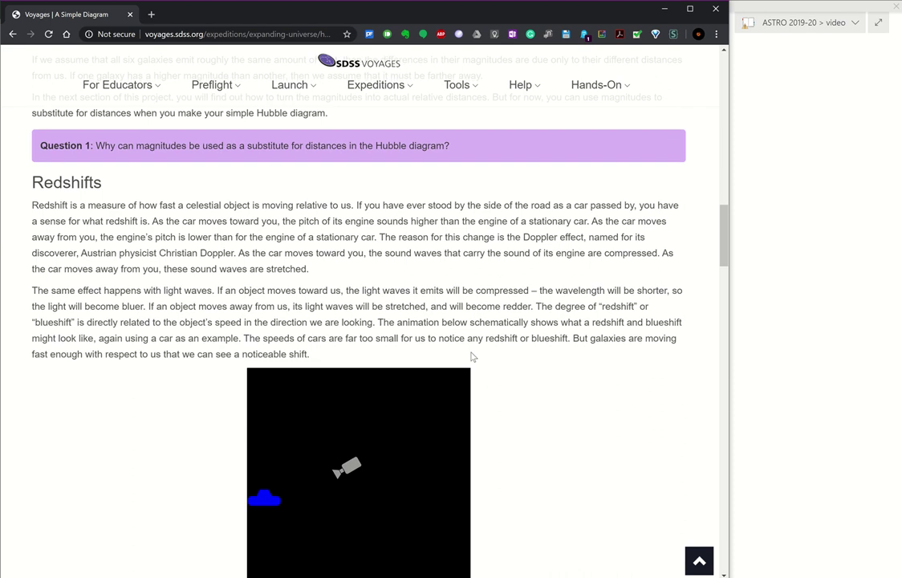
scroll(472, 357, down, 3)
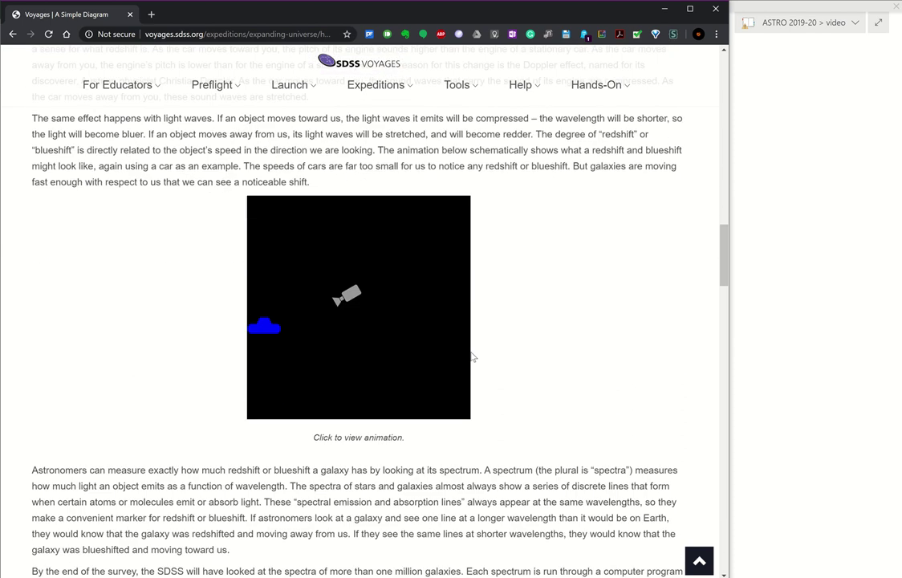
scroll(472, 356, down, 3)
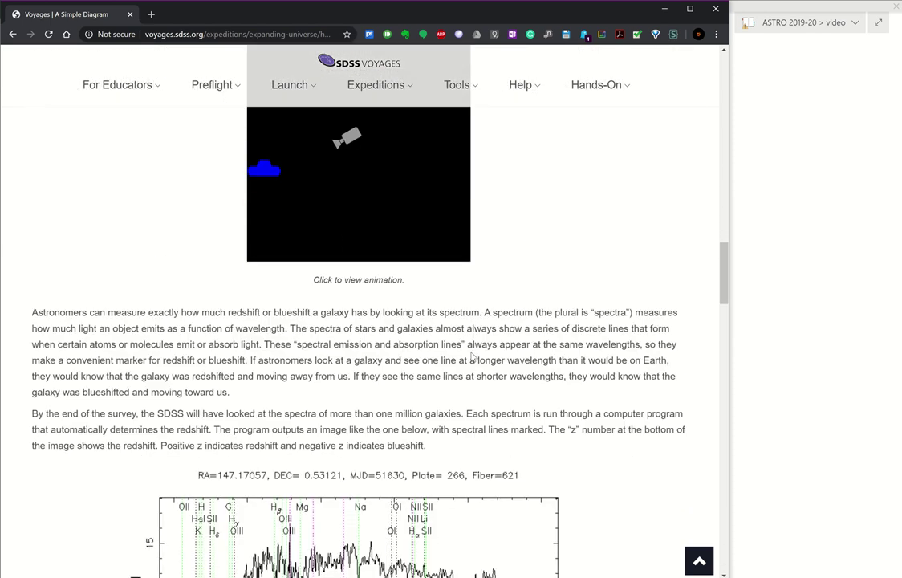
Step: Scroll down to the example galaxy spectrum with redshift z = 0.1042
scroll(472, 357, down, 2)
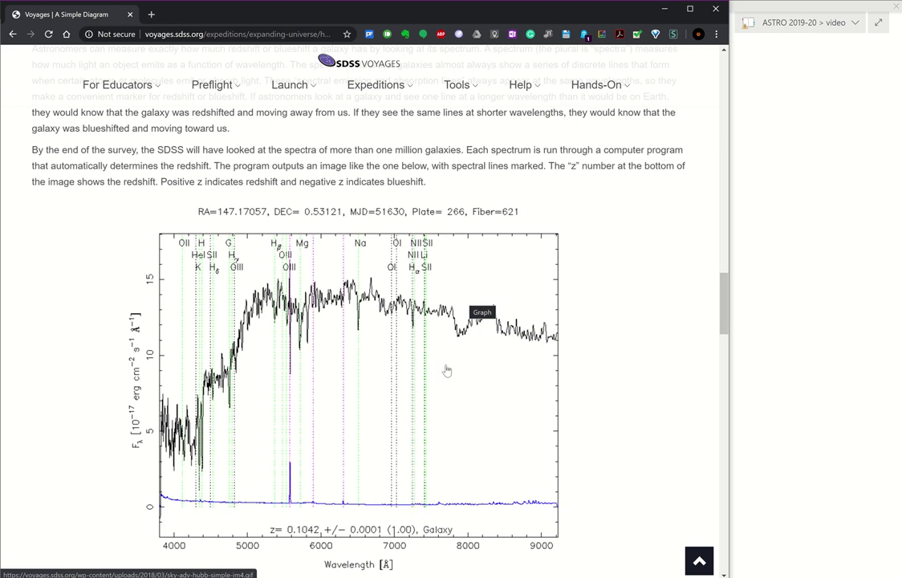
scroll(441, 370, down, 3)
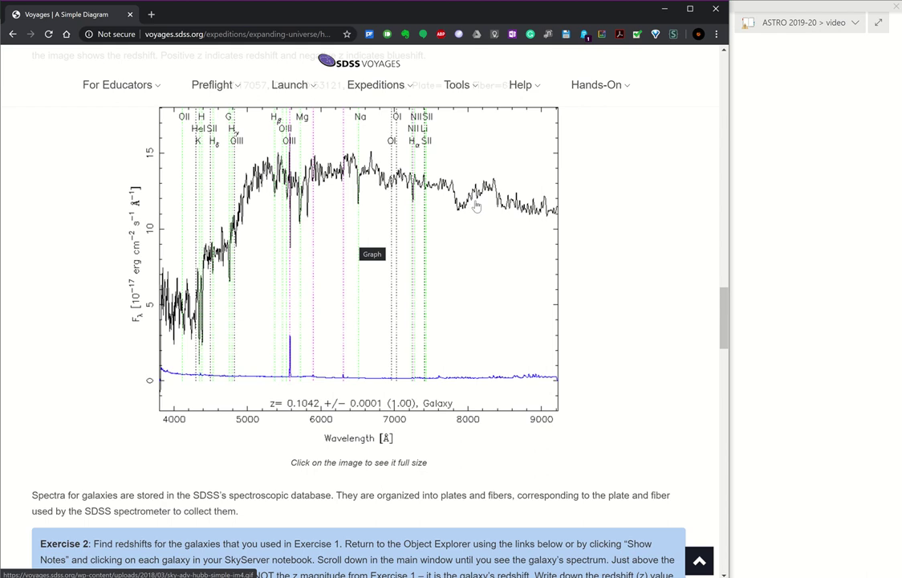
Step: Scroll through Exercises 2–4 down to Exercise 5's table of new galaxies
scroll(492, 235, down, 1)
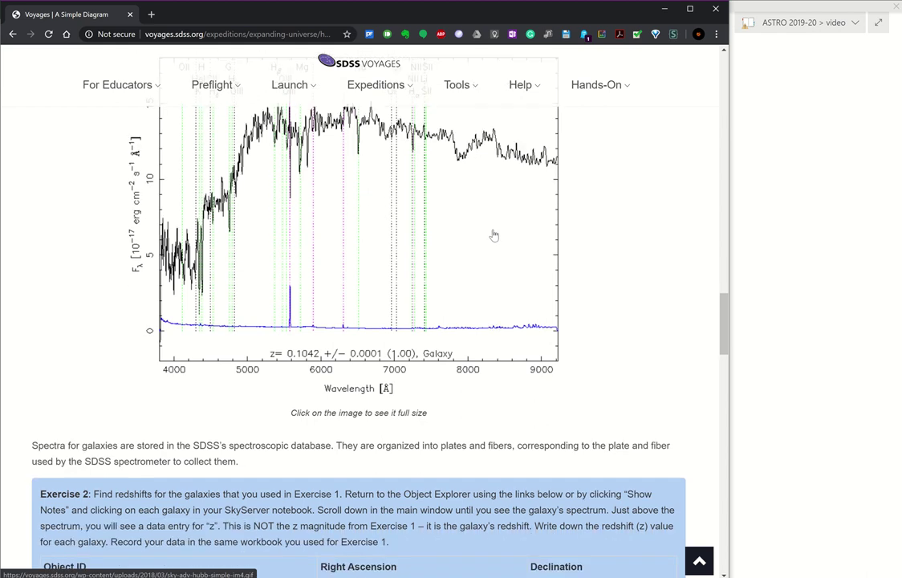
scroll(494, 235, down, 4)
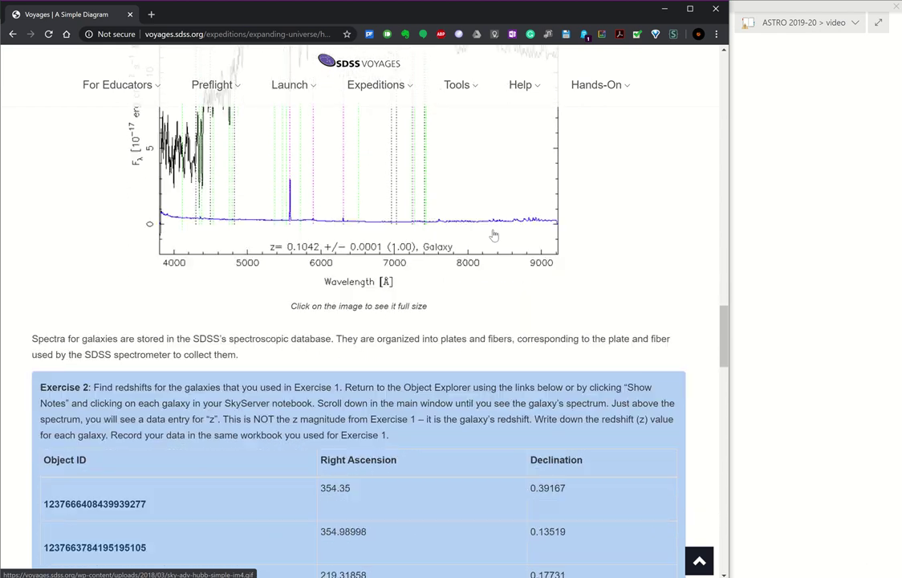
scroll(494, 234, down, 3)
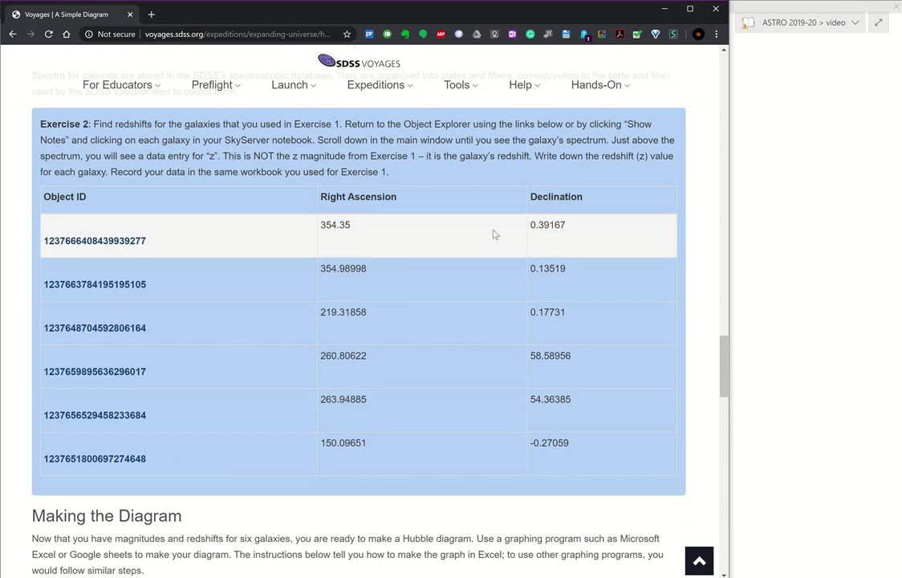
scroll(494, 234, down, 1)
scroll(494, 234, down, 7)
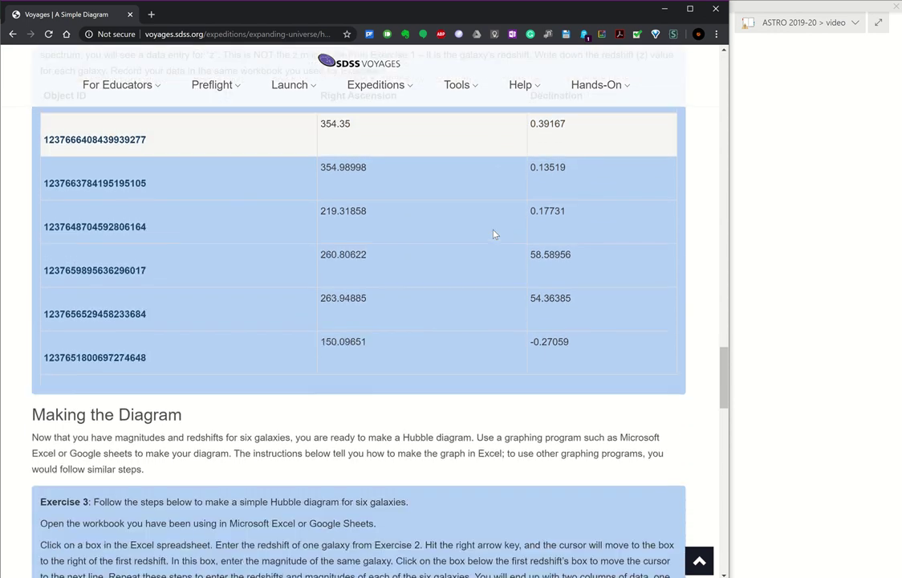
scroll(494, 233, down, 1)
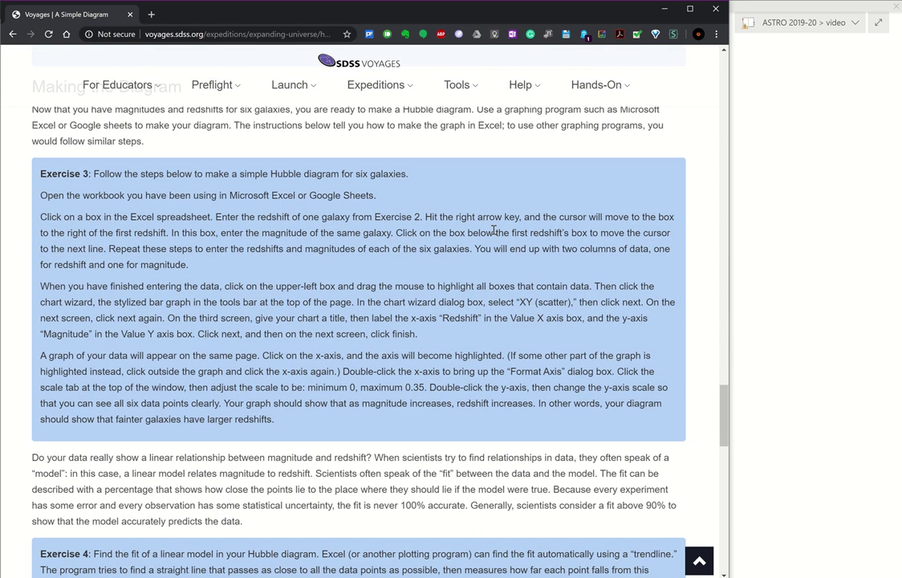
scroll(493, 231, down, 6)
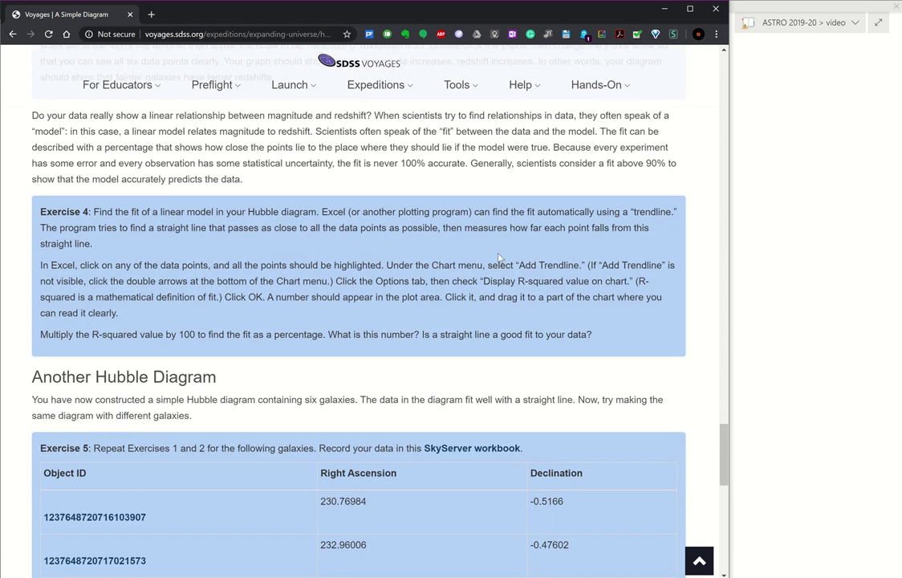
scroll(498, 257, down, 1)
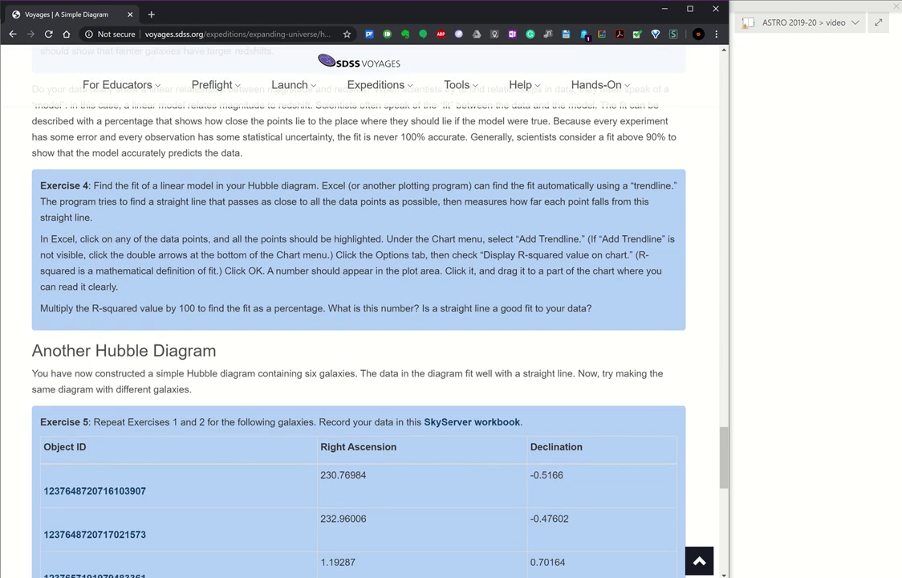
Step: Switch to Excel and open the Ex#1-4(all filters) sheet with its Hubble chart
key(alt+Tab)
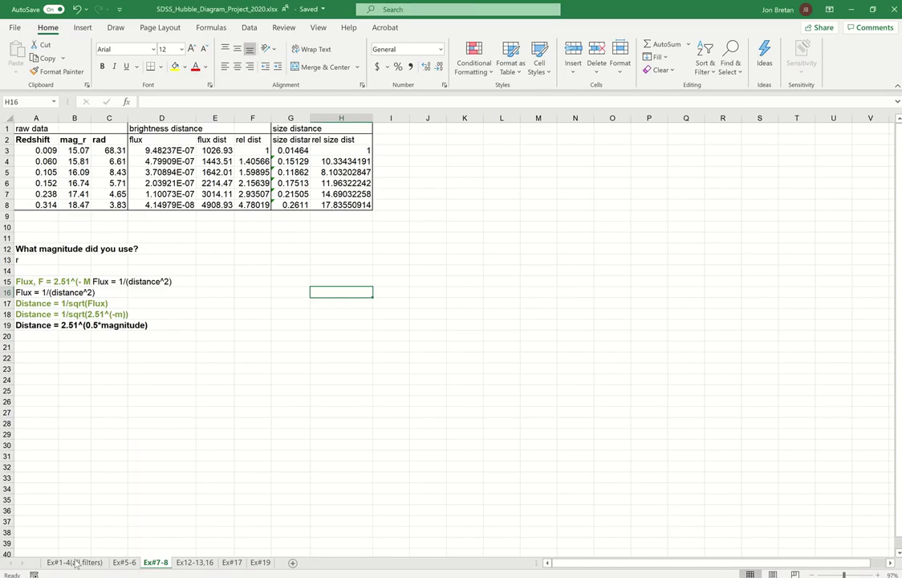
click(80, 565)
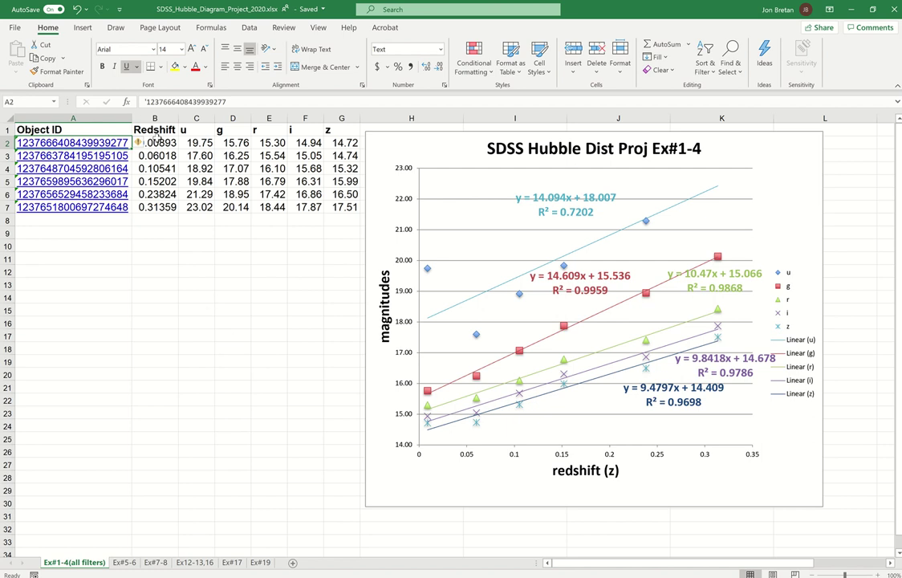
Step: Check the first galaxy's redshift and u–z magnitudes, then select Exercise 5's first Object ID in Chrome
click(160, 148)
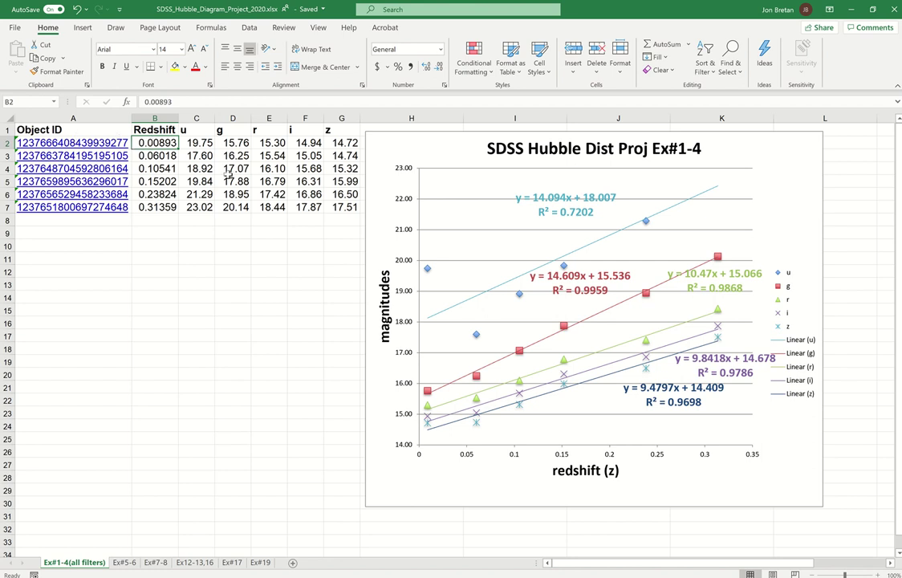
drag(184, 130, 325, 207)
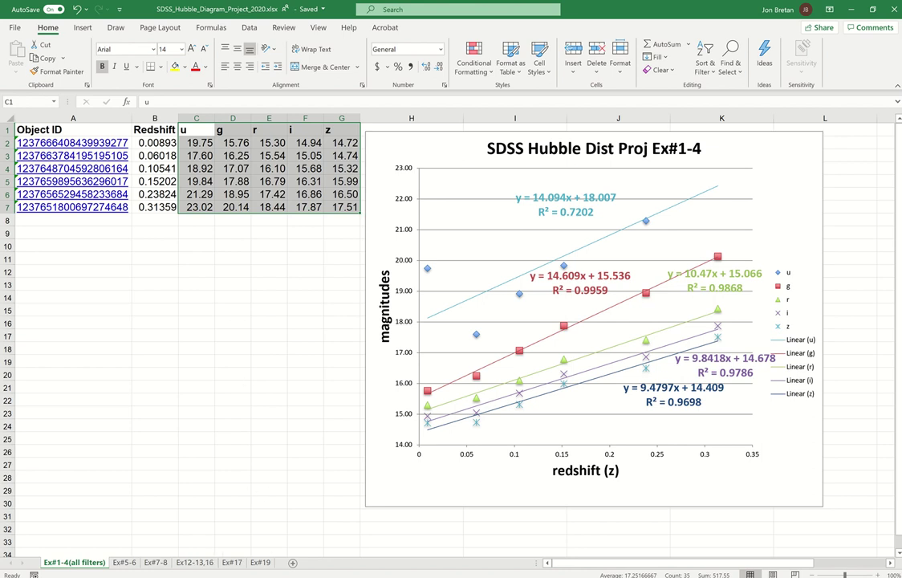
click(160, 491)
scroll(184, 389, down, 2)
drag(191, 389, 44, 389)
key(ctrl+c)
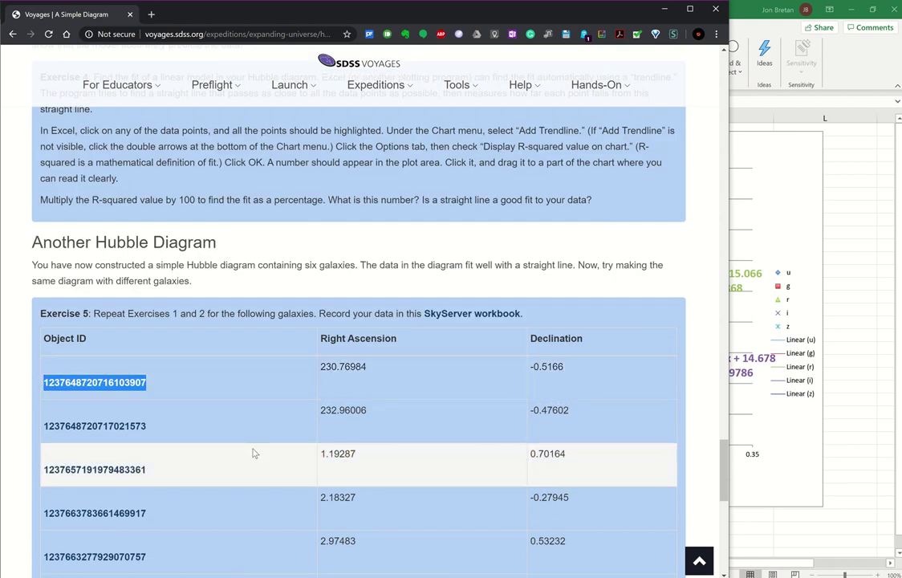
Step: Paste the Exercise 5 Object ID into A13 as text, then delete it again
mouse_move(365, 576)
click(365, 533)
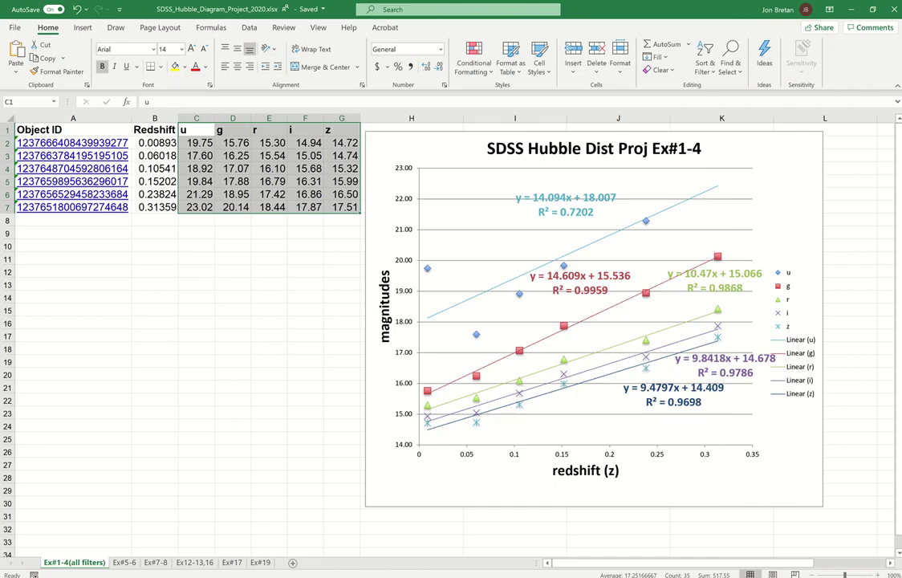
click(92, 284)
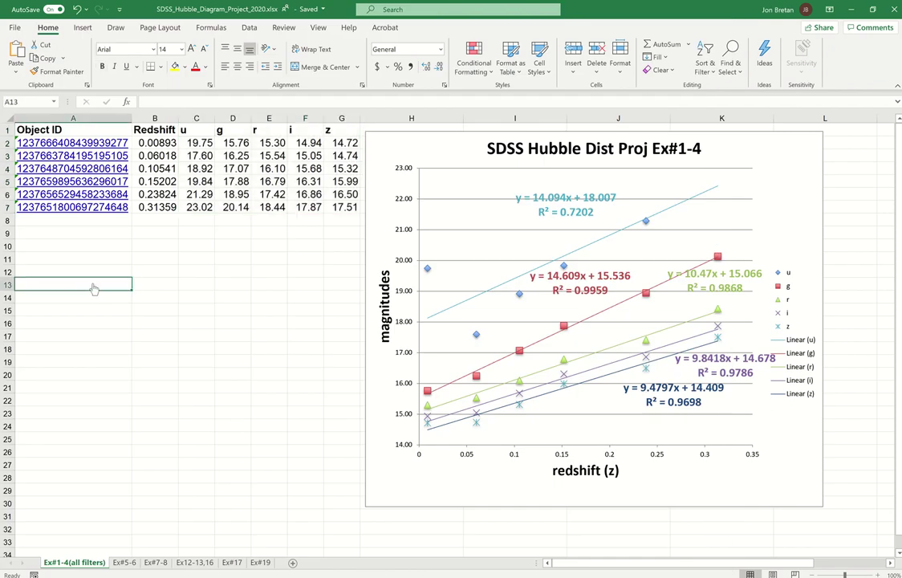
key(ctrl+v)
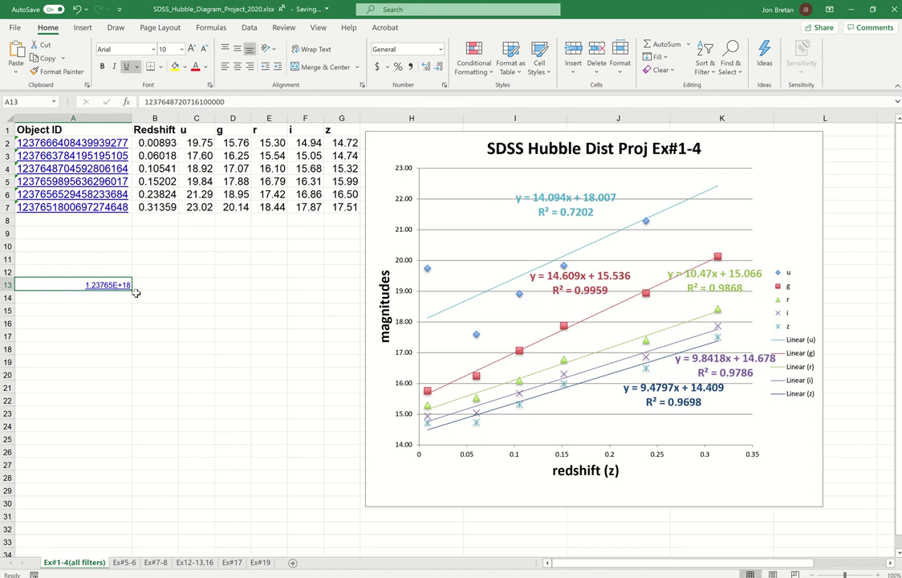
key(ctrl+z)
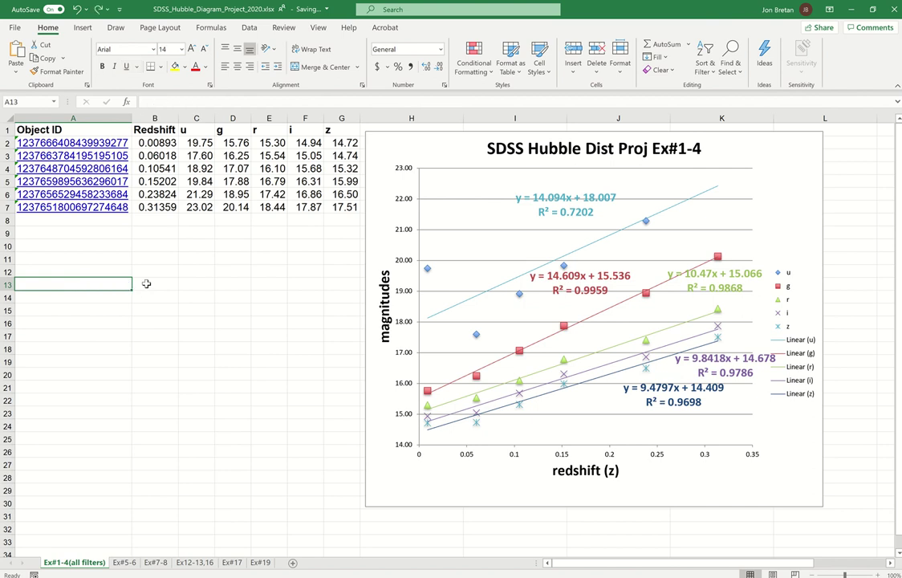
text(')
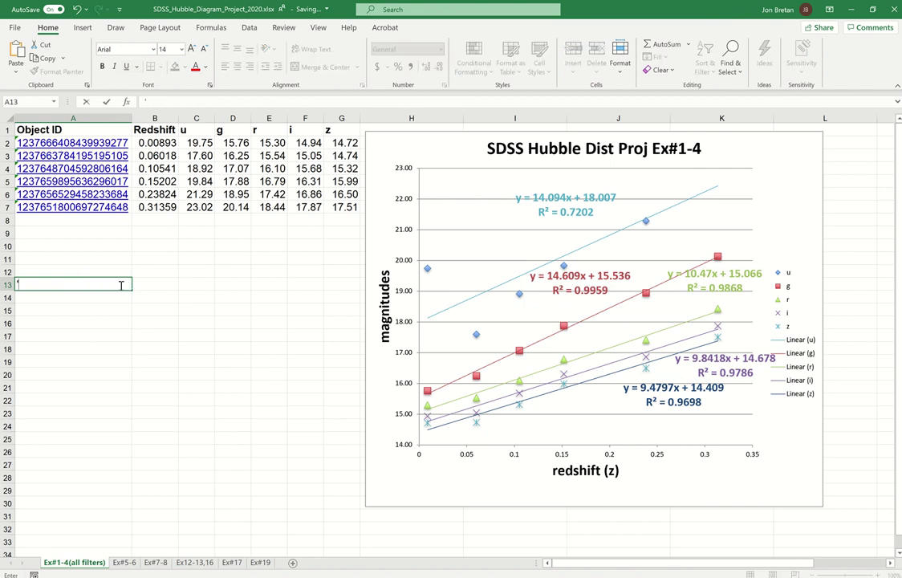
key(ctrl+v)
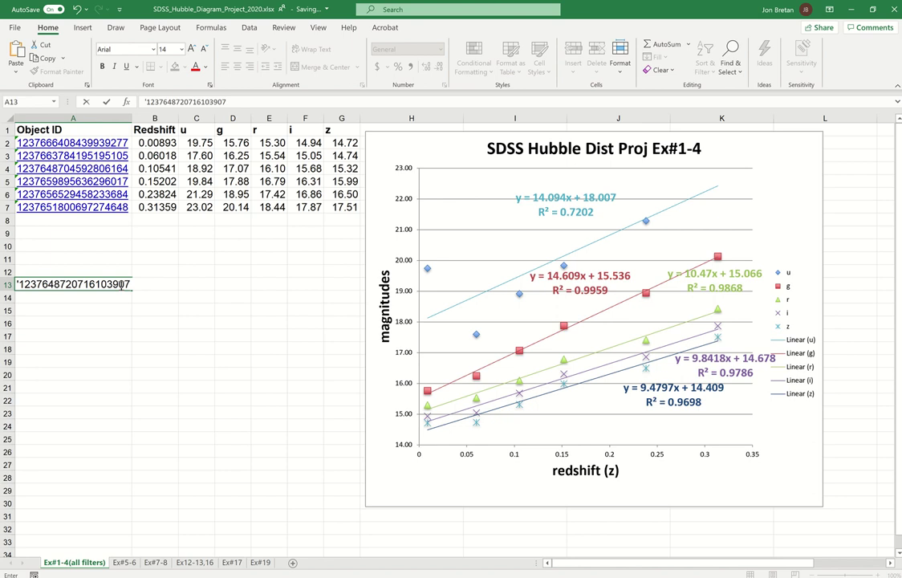
key(ctrl+Return)
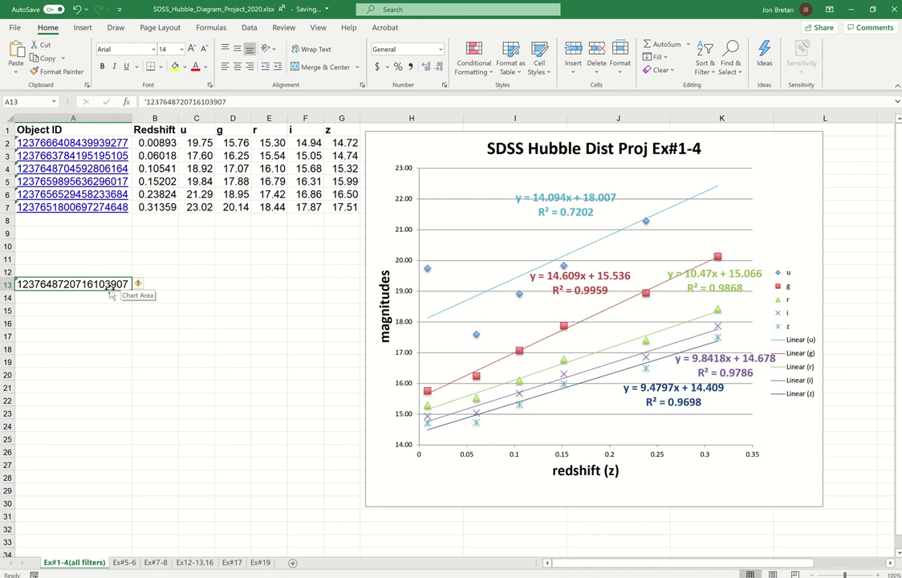
key(Delete)
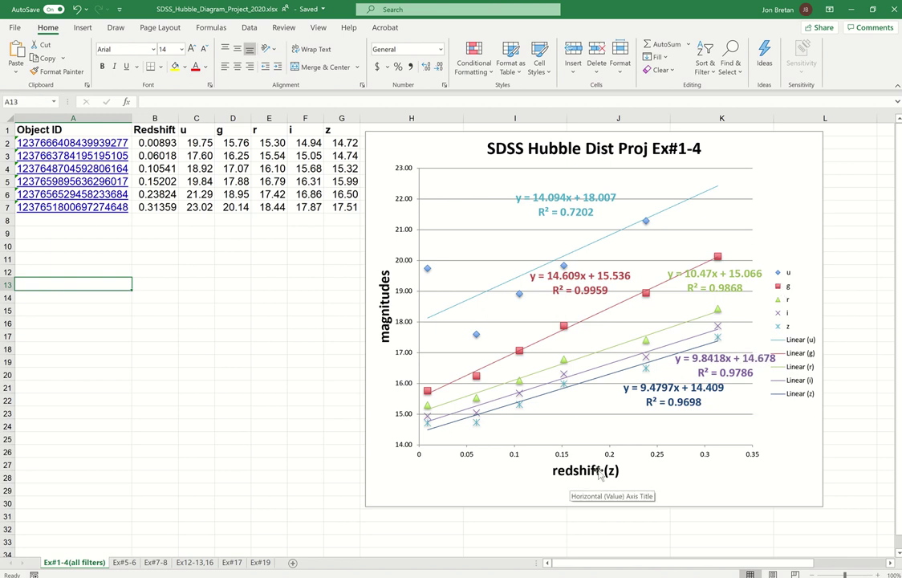
right_click(515, 485)
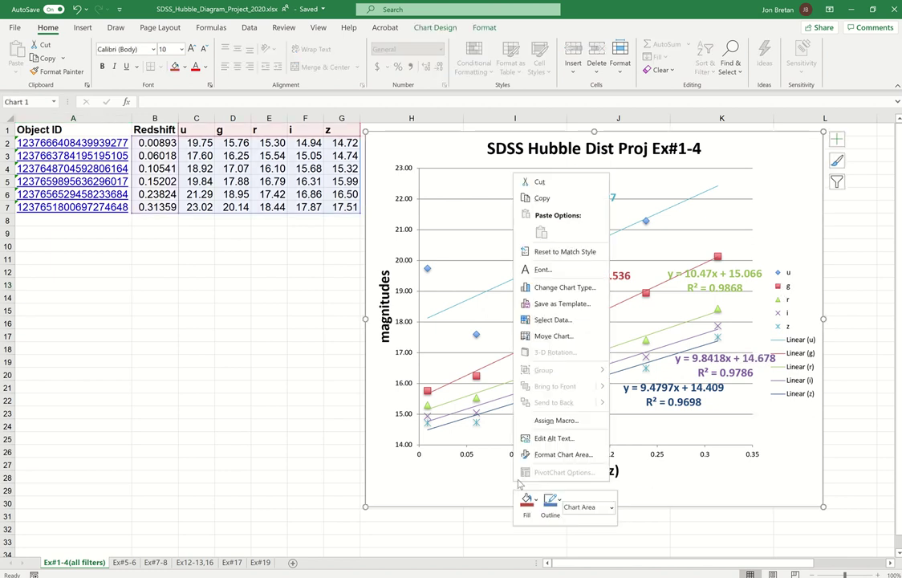
click(479, 493)
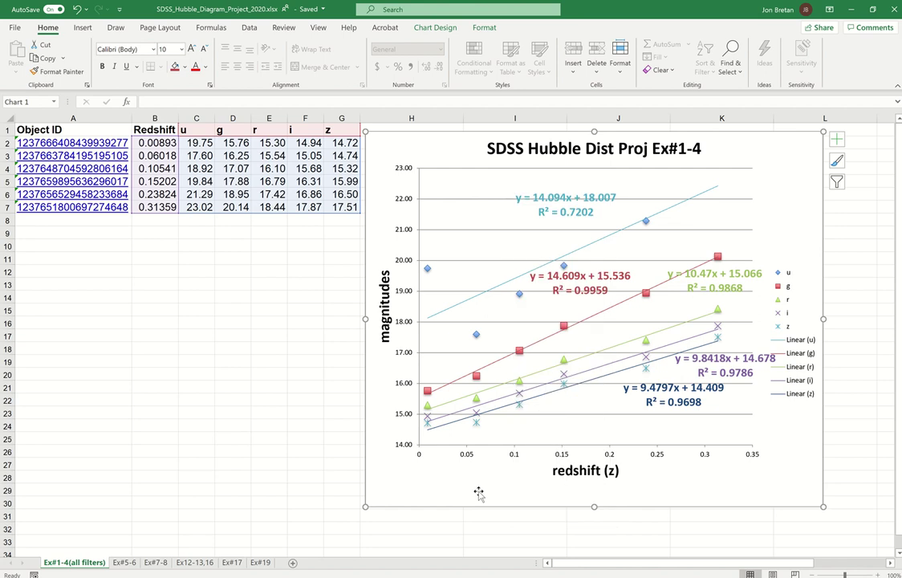
click(428, 28)
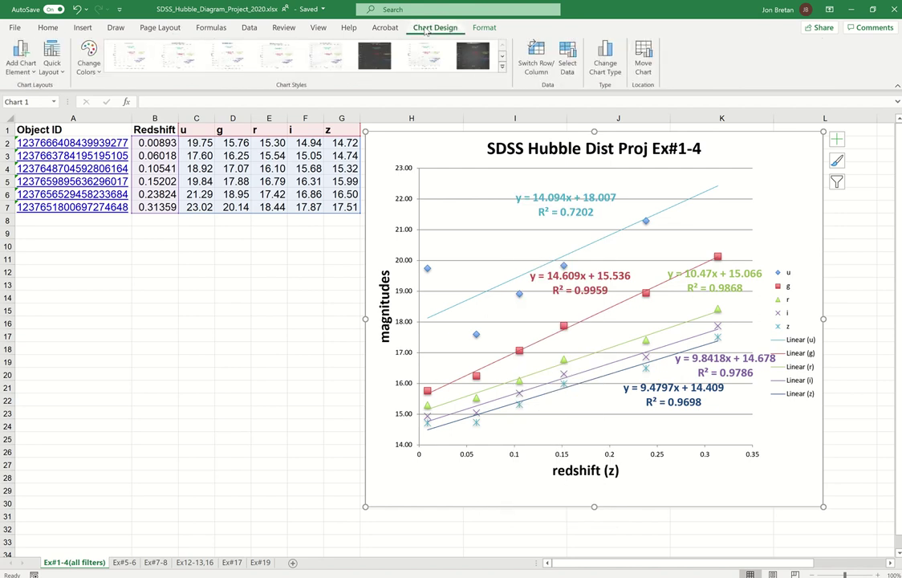
click(22, 58)
mouse_move(62, 110)
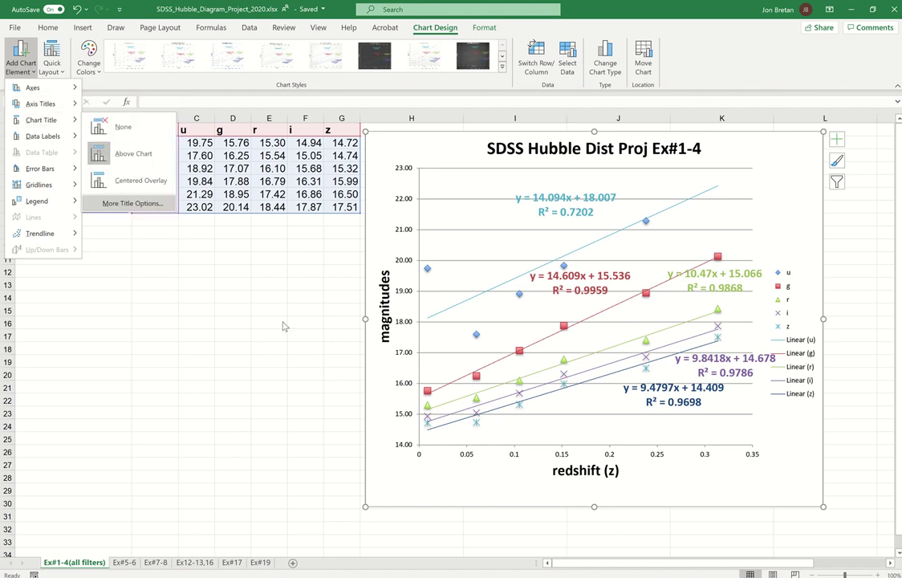
key(Escape)
key(Escape)
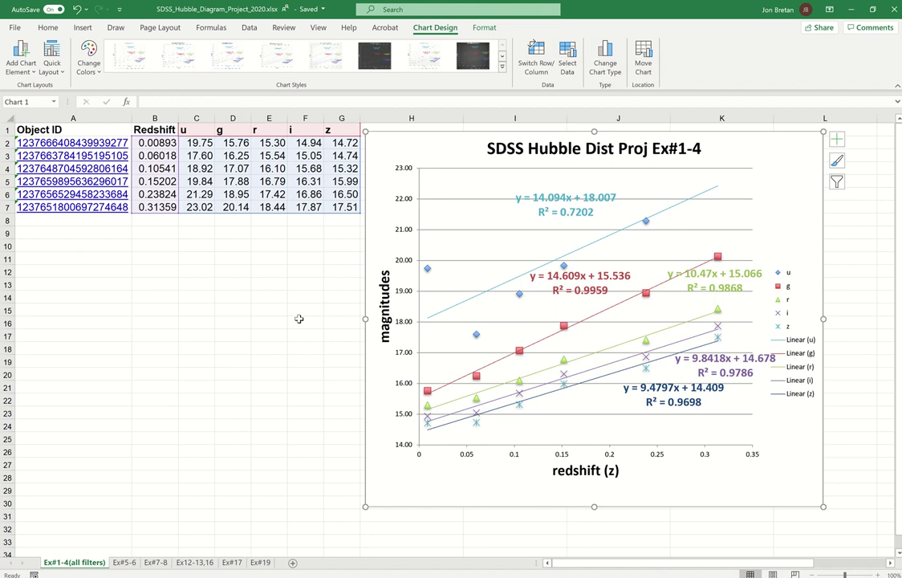
click(309, 332)
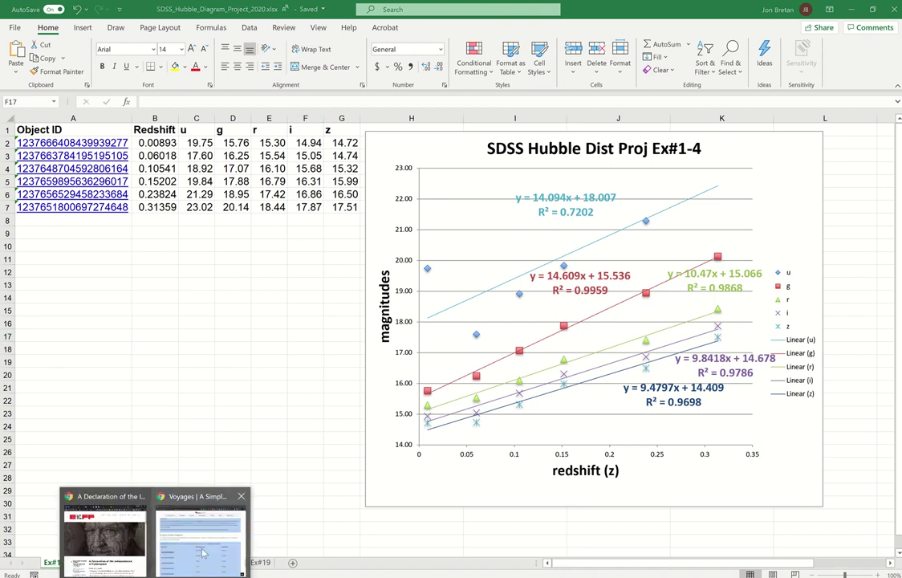
click(176, 478)
scroll(225, 362, down, 2)
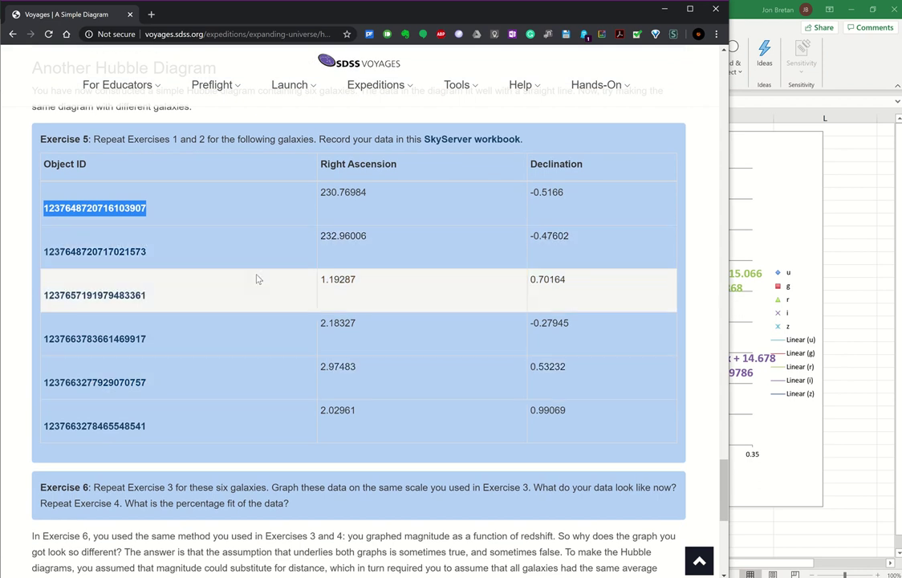
scroll(258, 279, down, 1)
scroll(258, 278, up, 2)
scroll(233, 306, down, 3)
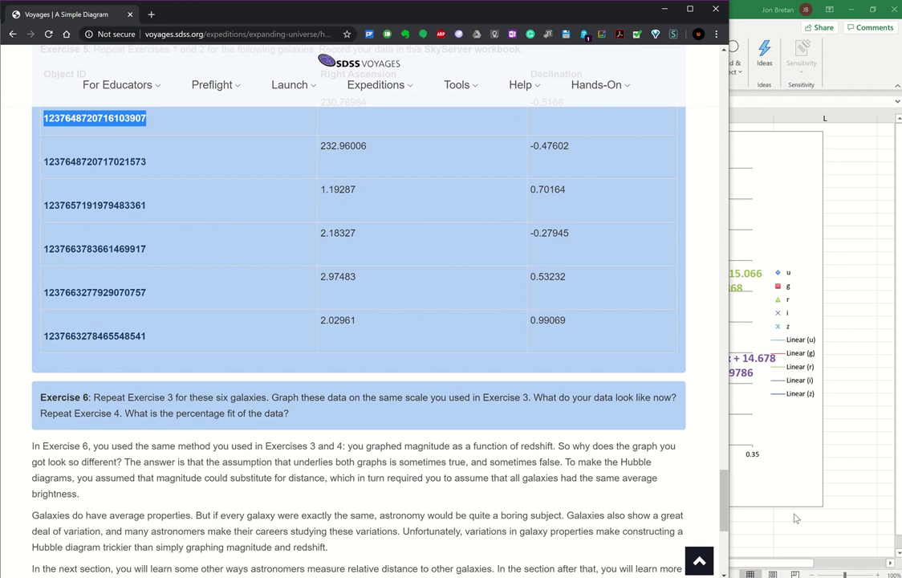
key(alt+Tab)
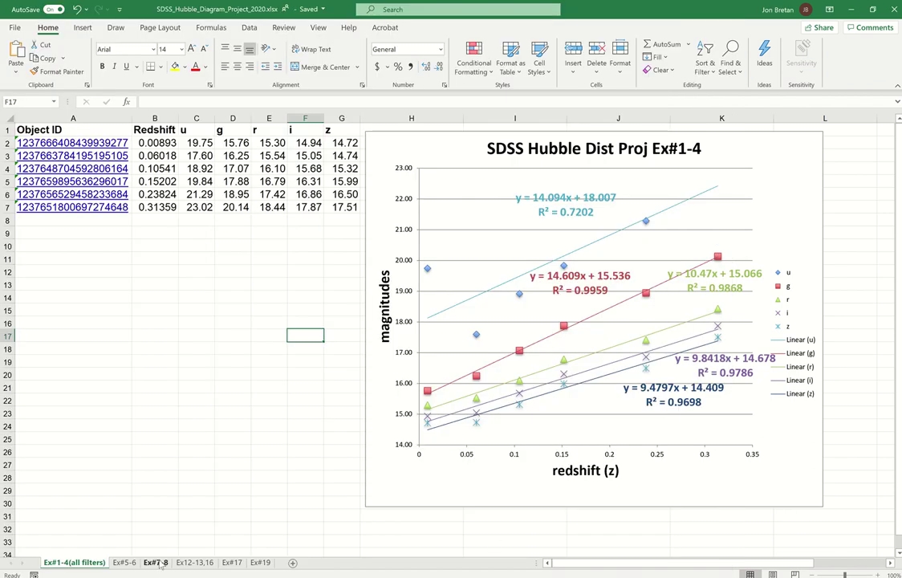
Step: Show the Ex#5-6 sheet with its six-galaxy chart and check the magnitude answer in B9
click(124, 561)
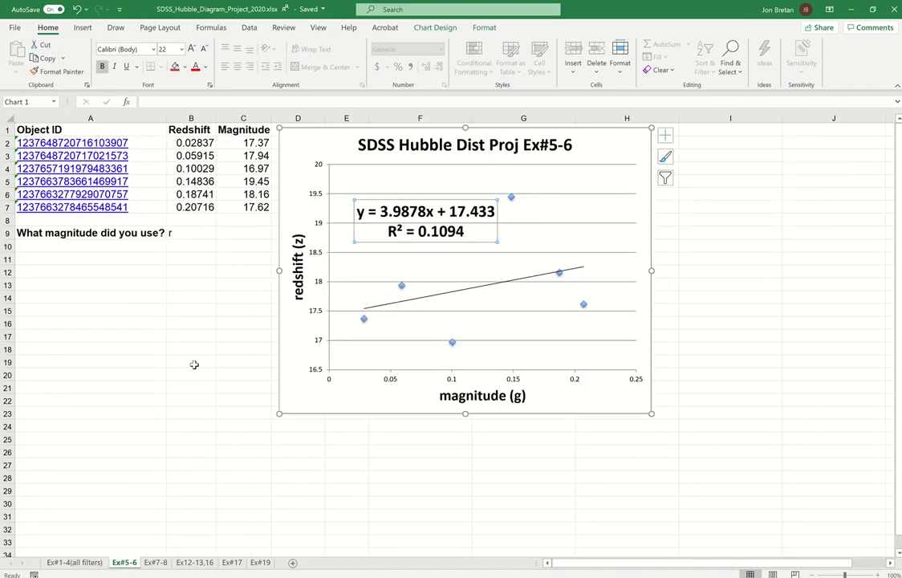
click(192, 363)
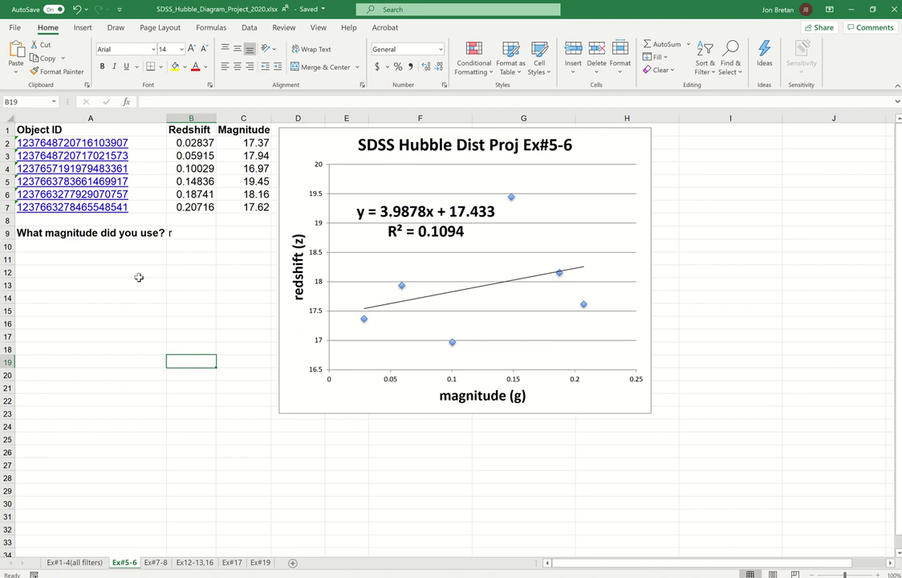
click(191, 232)
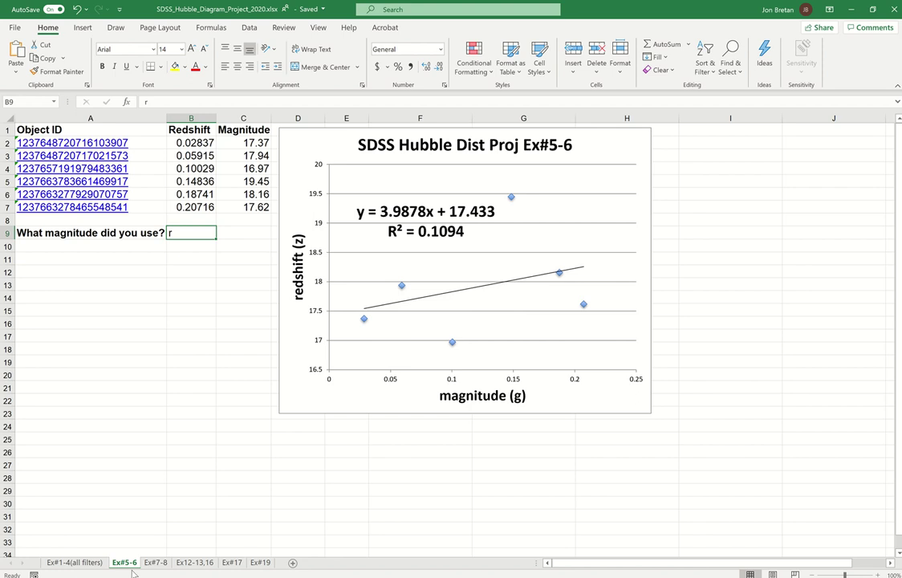
mouse_move(155, 577)
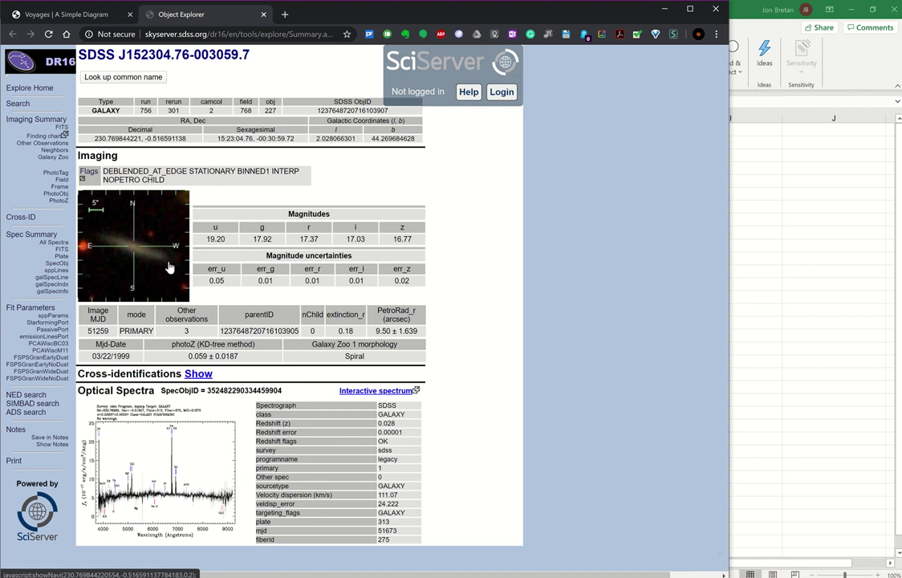
Step: Review, then close, the Object Explorer pages for the first three Exercise 5 galaxies
click(264, 14)
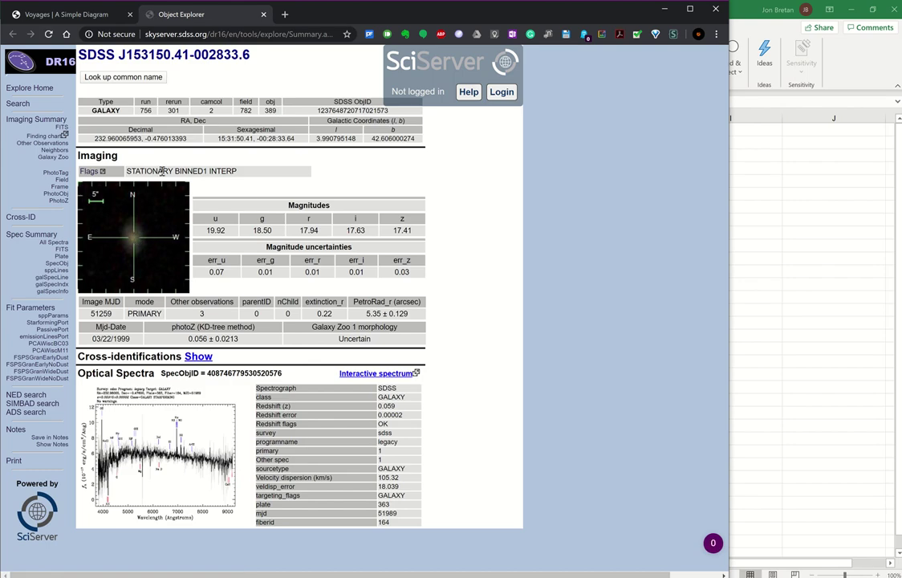
click(264, 15)
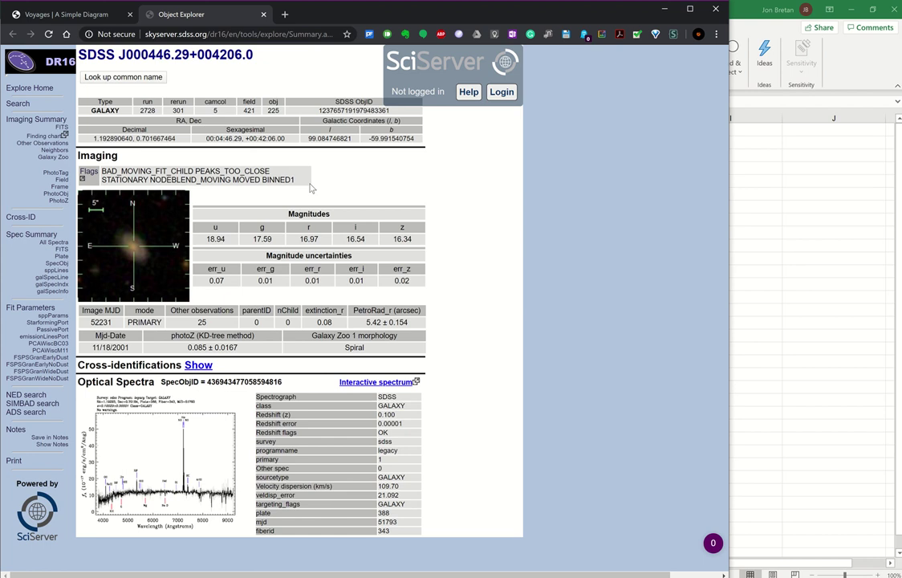
click(262, 15)
Step: Scroll down to Exercise 6 and highlight 'six galaxies' in its instructions, then clear the highlight
scroll(264, 226, down, 1)
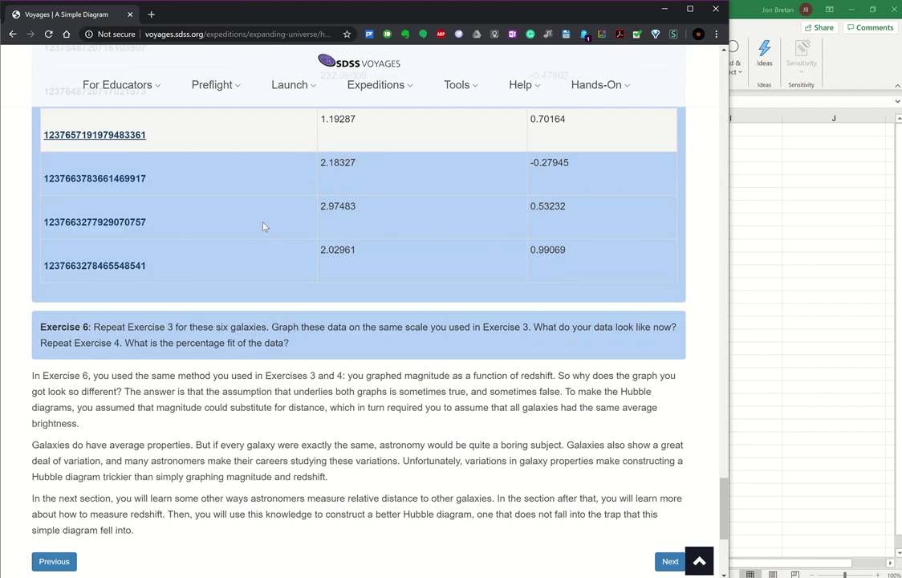
scroll(264, 227, down, 1)
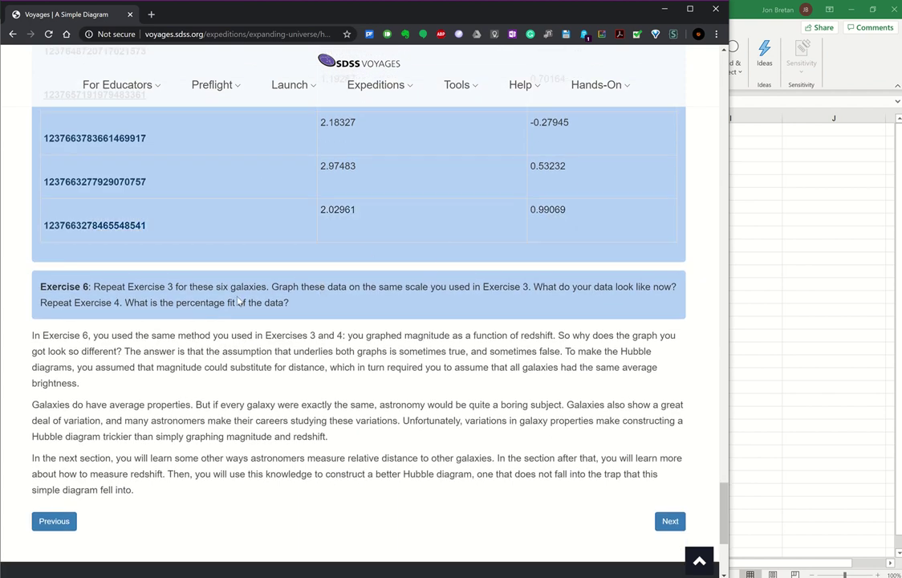
drag(217, 287, 268, 288)
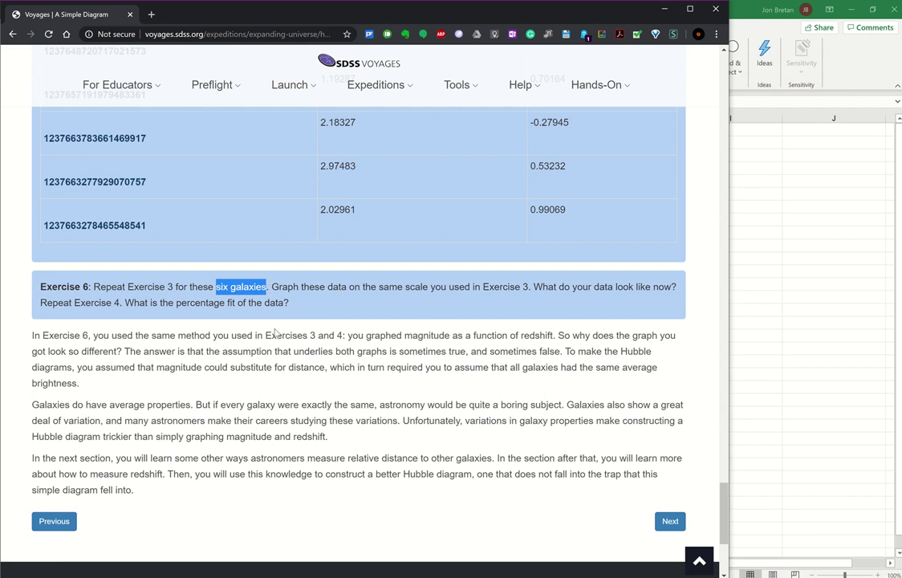
click(501, 379)
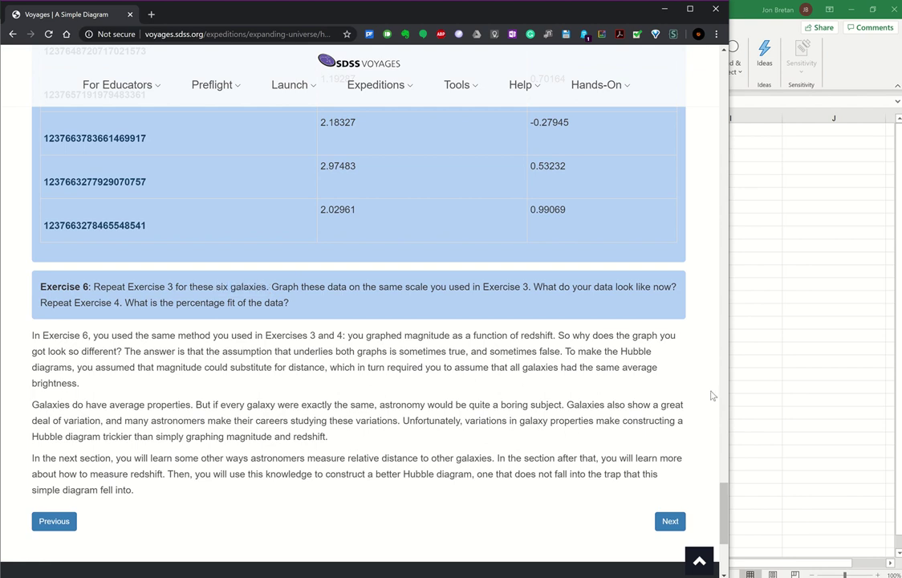
key(alt+Tab)
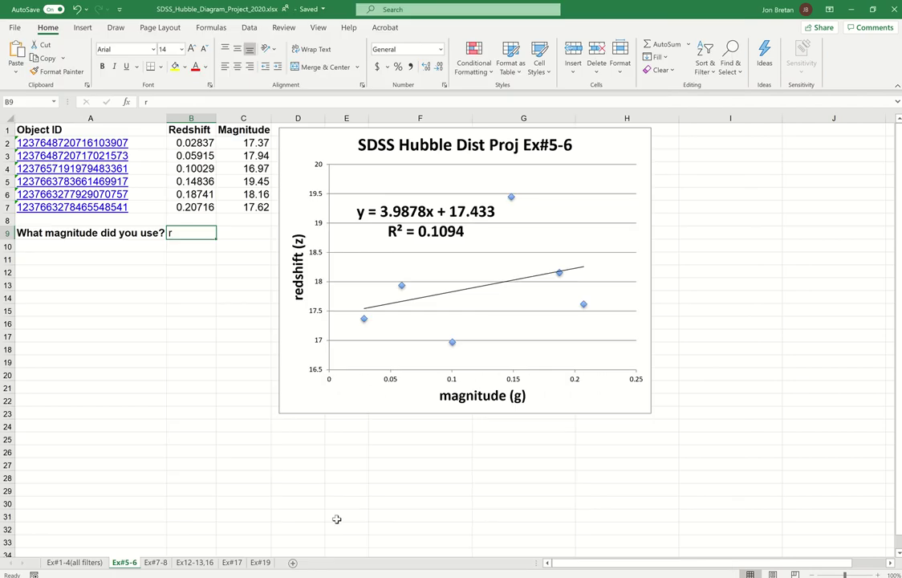
click(94, 567)
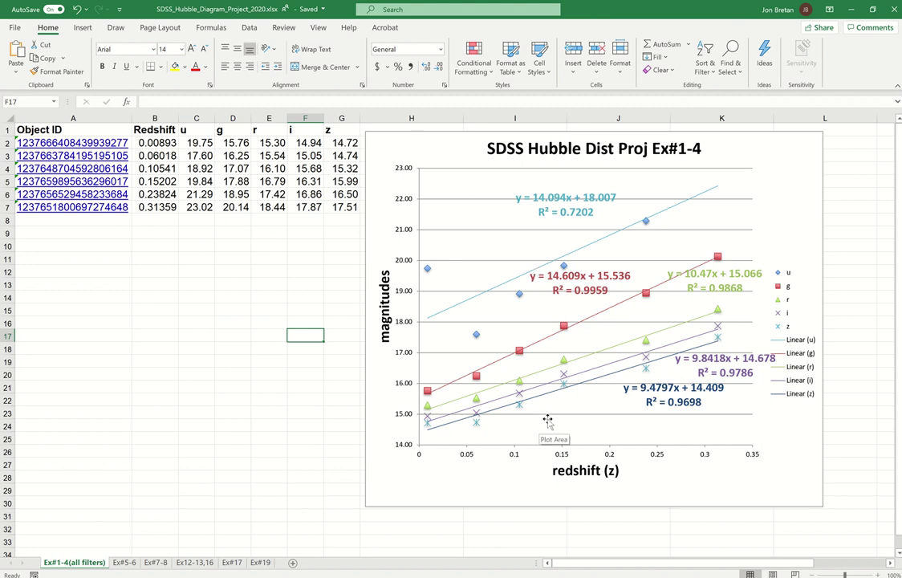
click(127, 563)
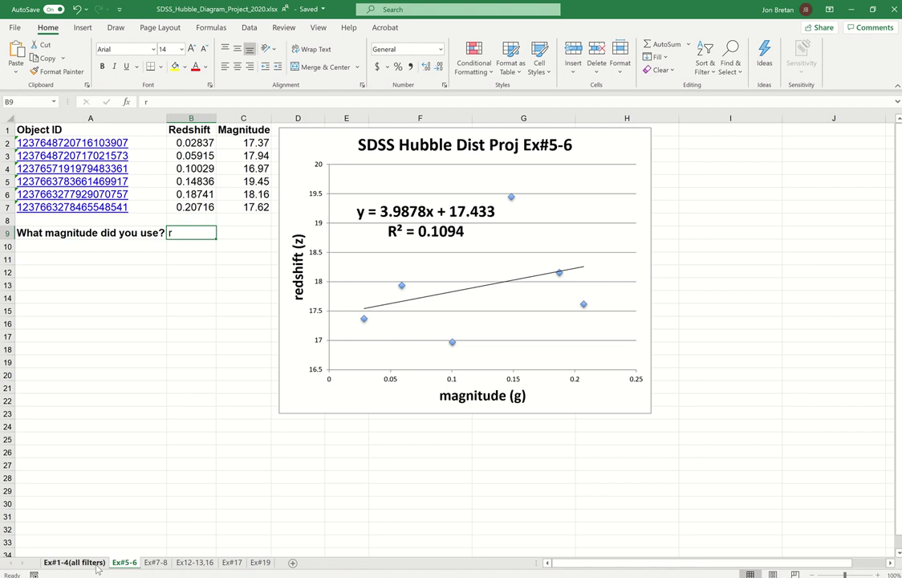
Step: Bring the 'A Simple Diagram' lesson in front of Excel and scroll up to its title and introduction
click(176, 473)
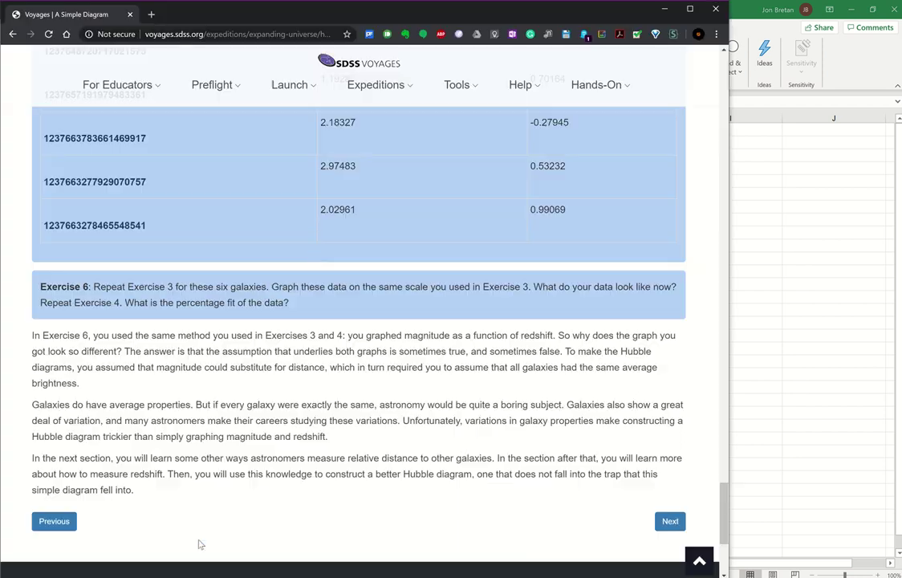
scroll(313, 258, up, 15)
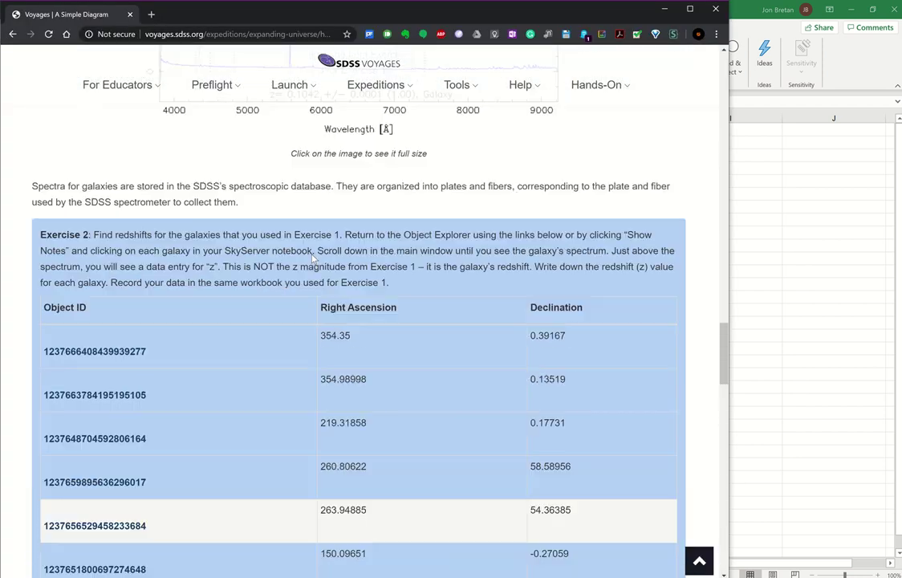
scroll(313, 259, up, 10)
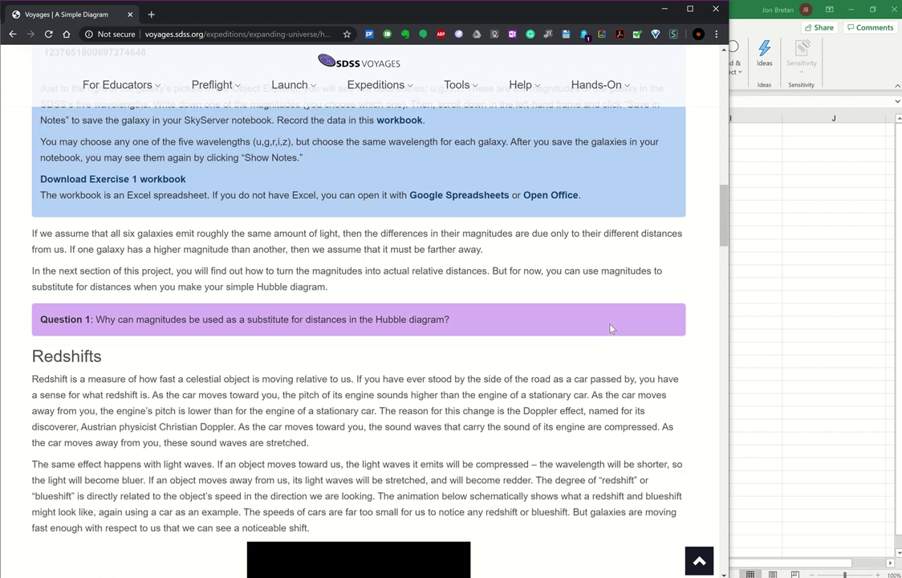
scroll(611, 328, up, 10)
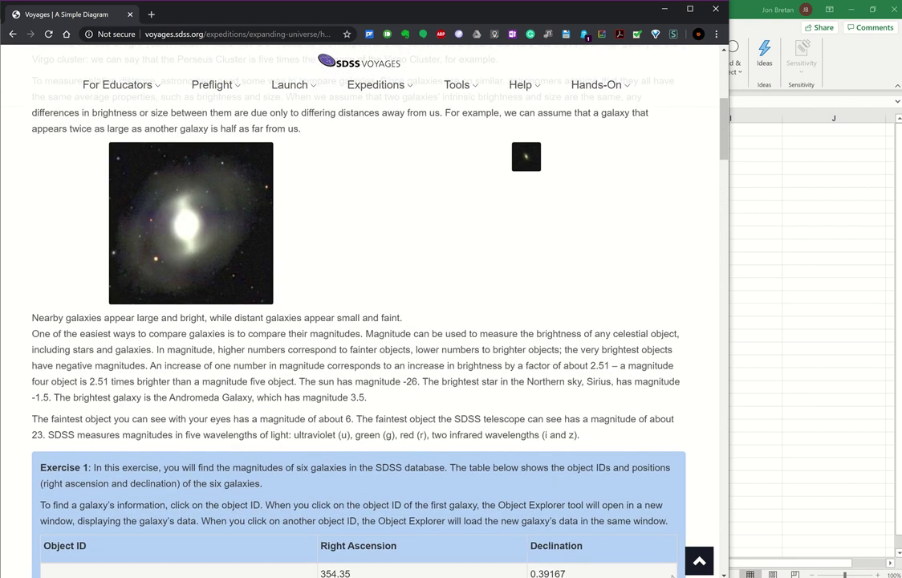
scroll(662, 439, up, 3)
scroll(610, 345, up, 5)
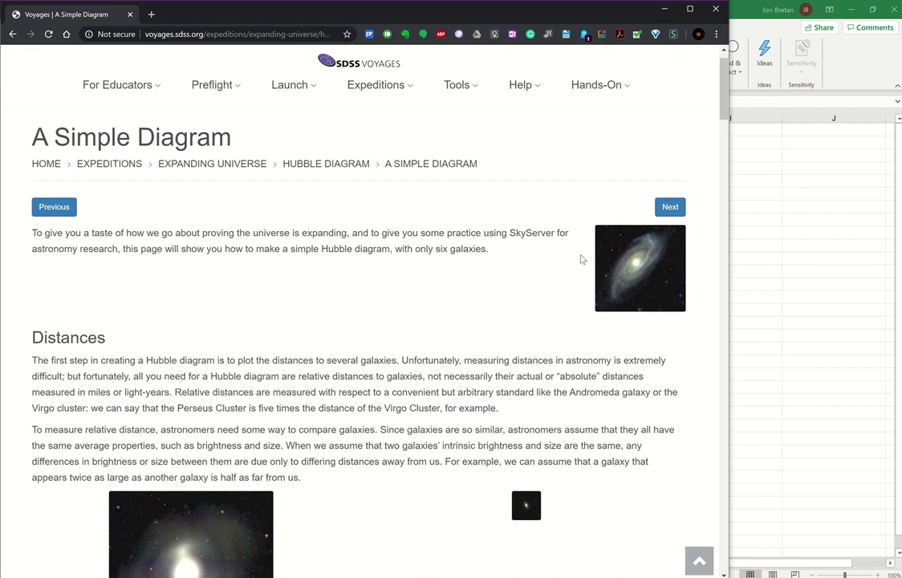